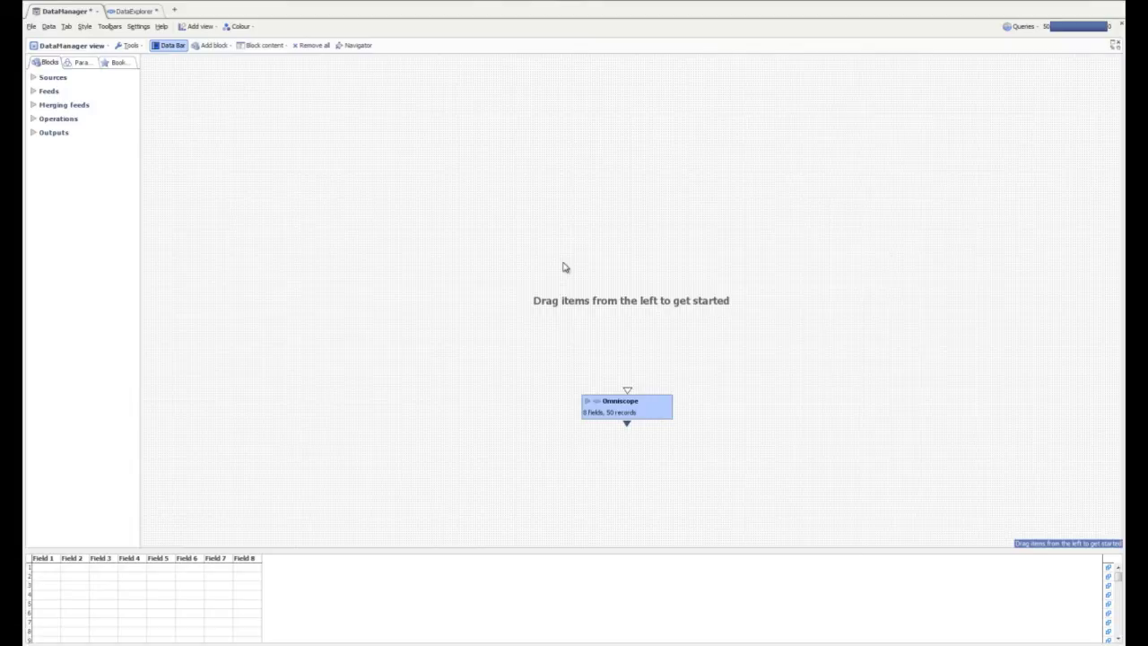
Add a File source block to the workspace that reads the 2010 sales workbook
left_click(52, 77)
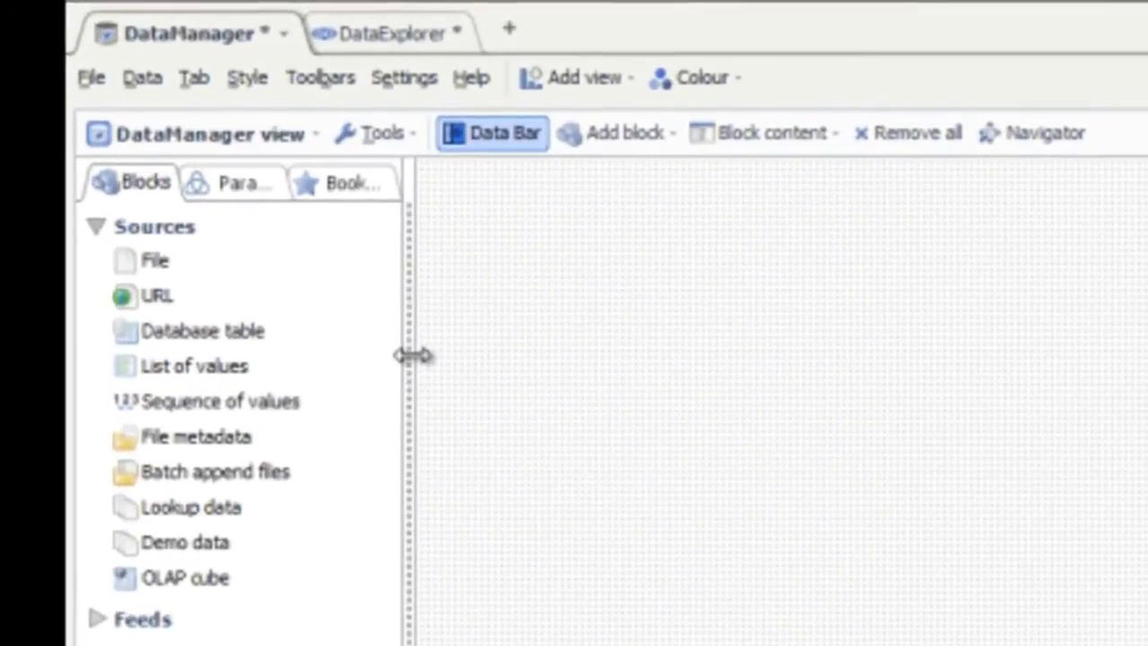
left_click(154, 260)
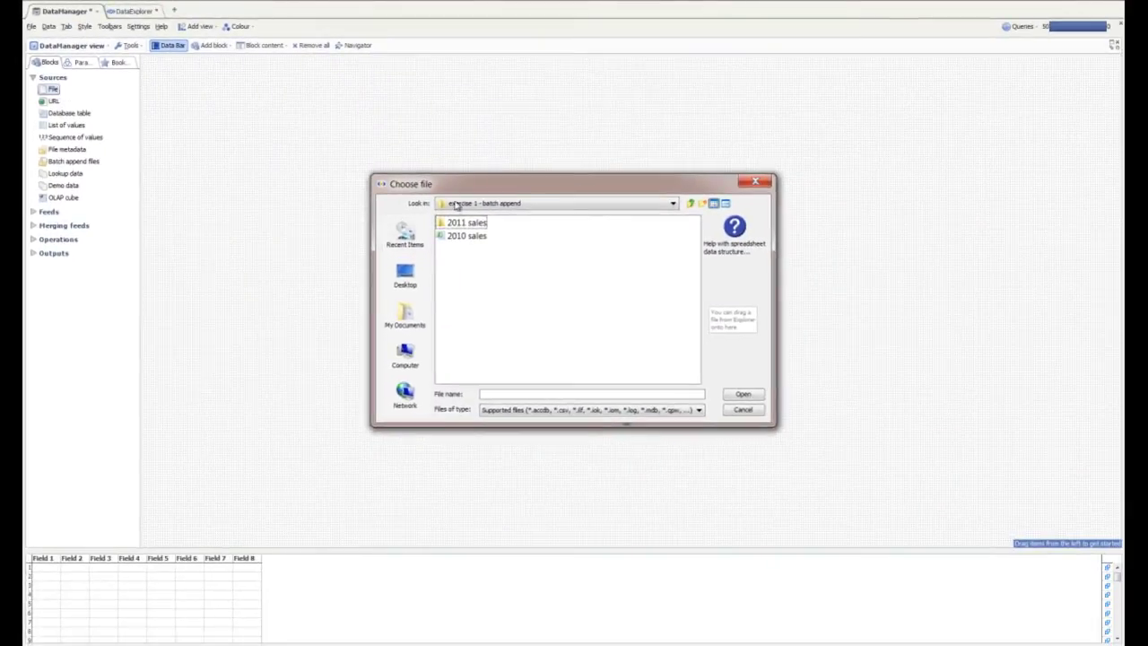
left_click(466, 236)
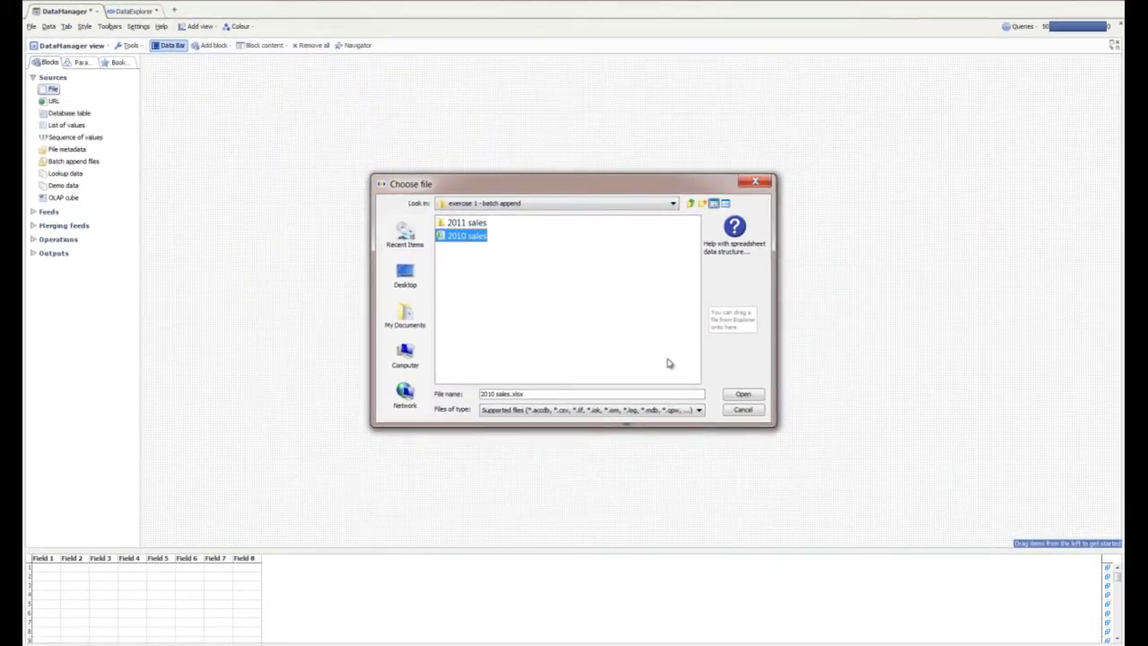
left_click(741, 395)
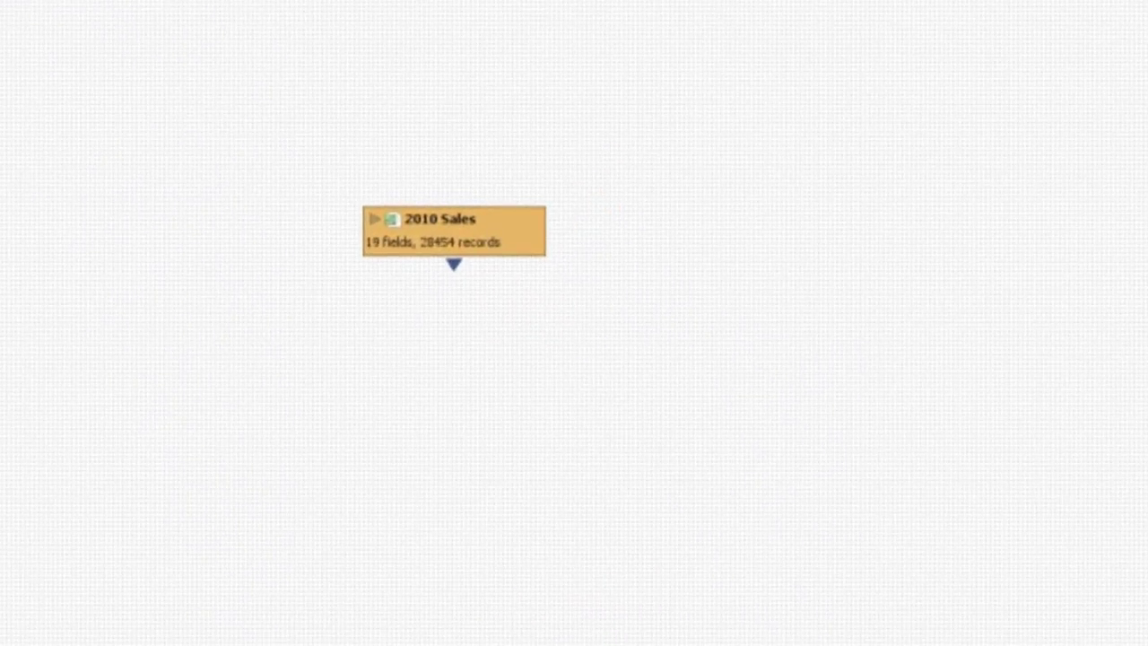
Expand the 2010 Sales block, preview its records inside the block, and load its data into Omniscope
mouse_move(439, 257)
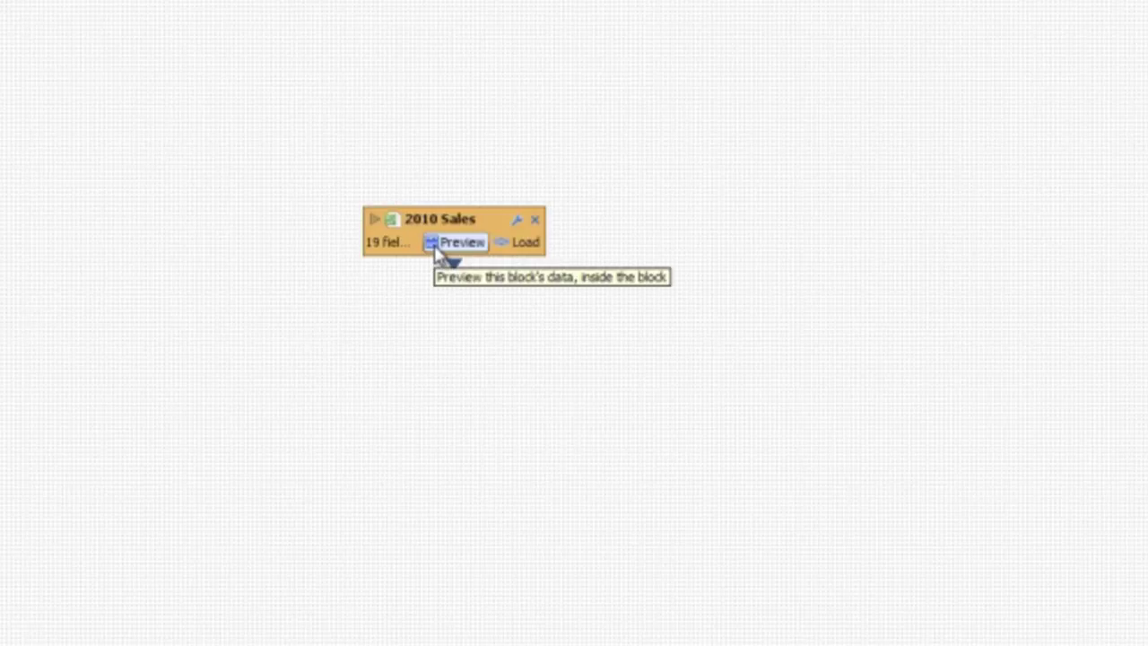
left_click(374, 224)
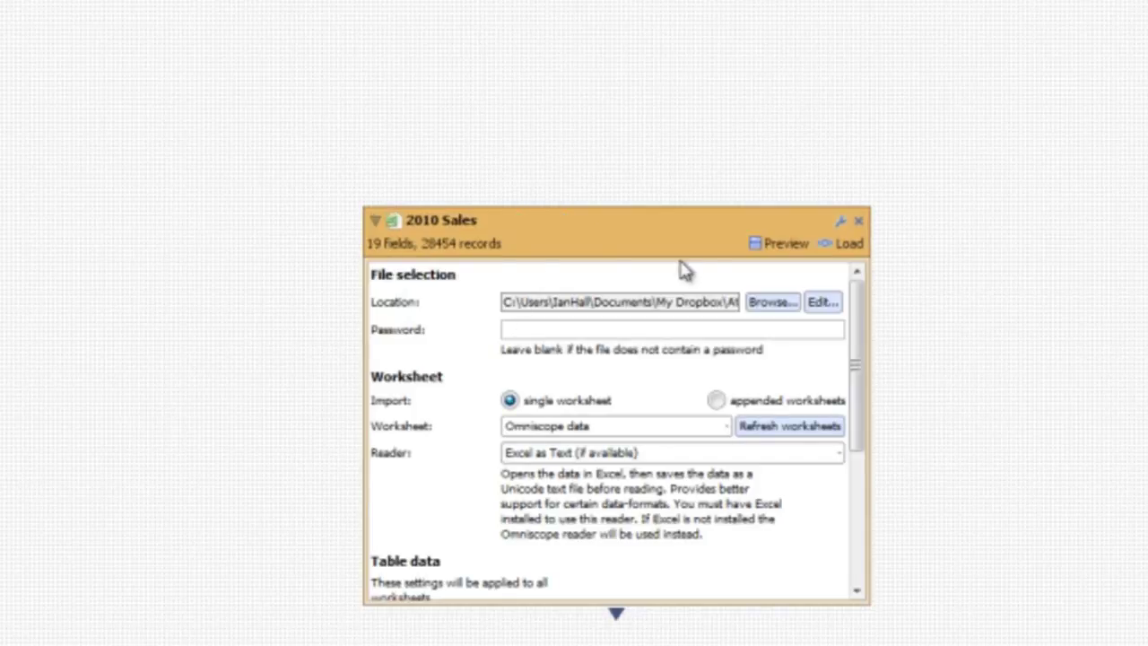
left_click(771, 253)
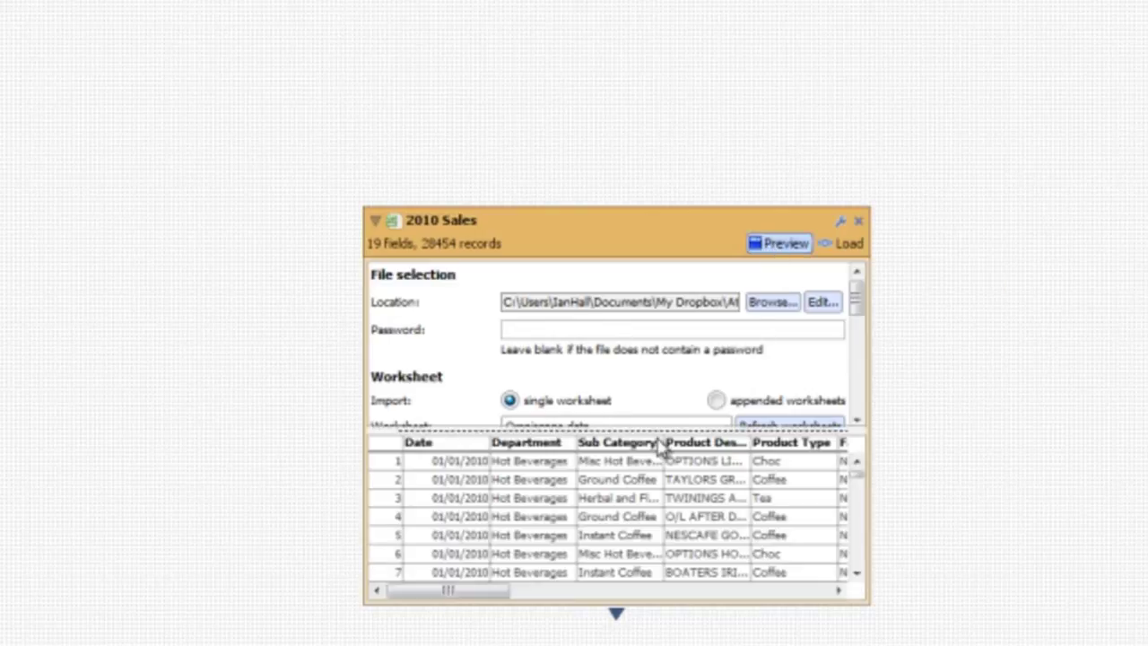
left_click_drag(482, 592, 449, 595)
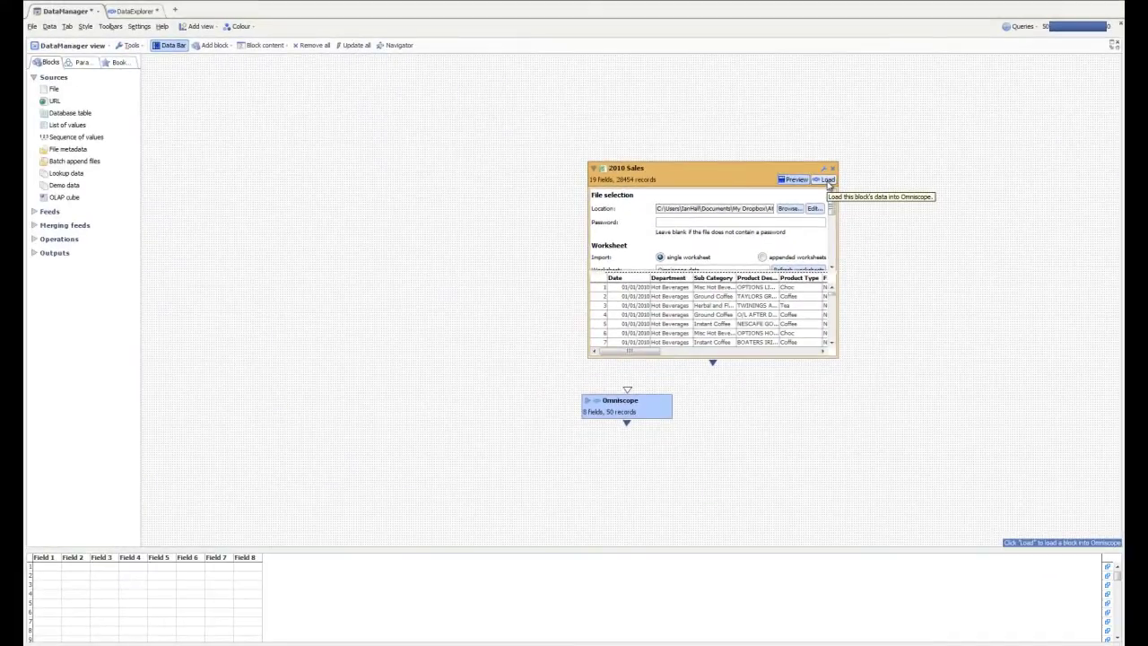
left_click(827, 181)
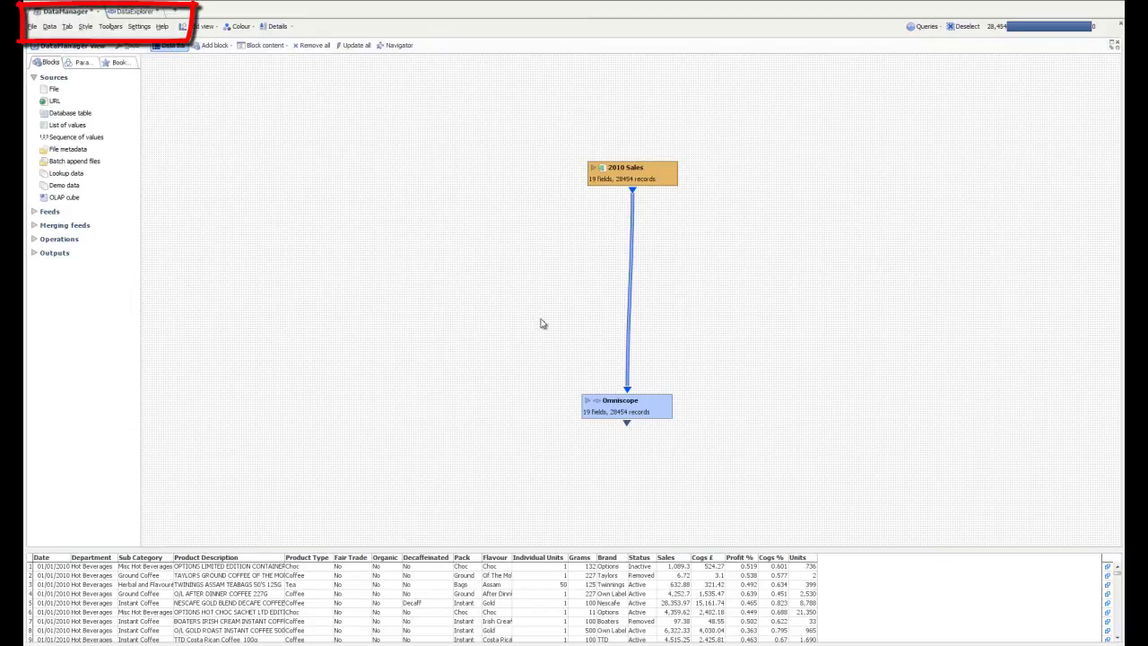
Review the loaded data in DataExplorer, and look through the weekly workbooks in the 2011 sales folder
left_click(134, 12)
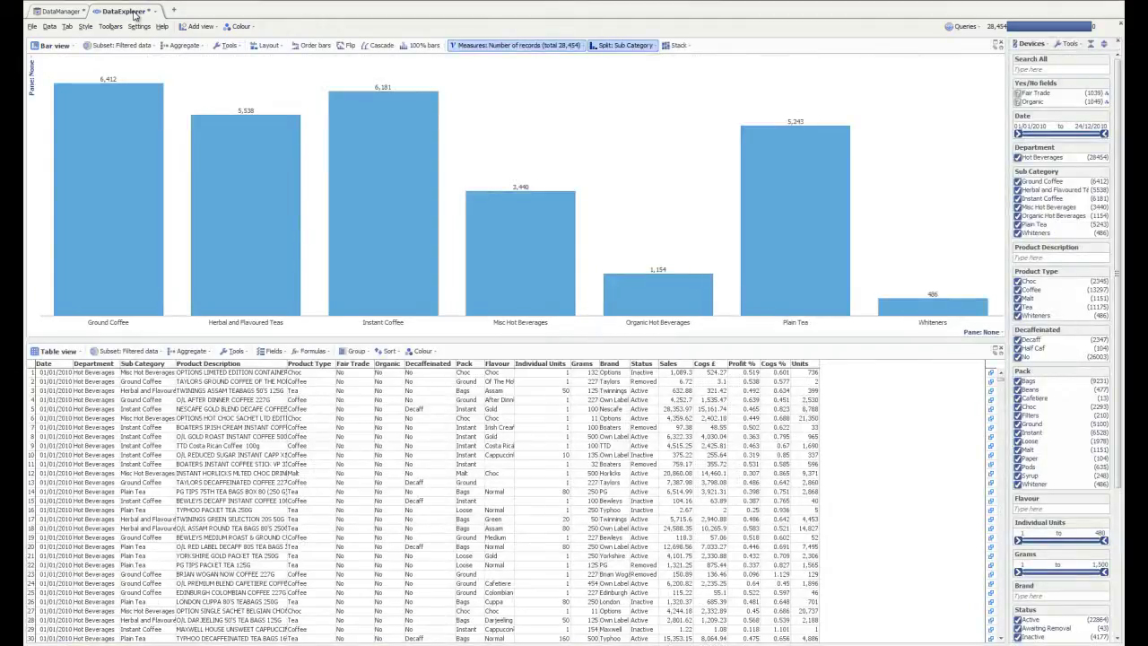
left_click(65, 12)
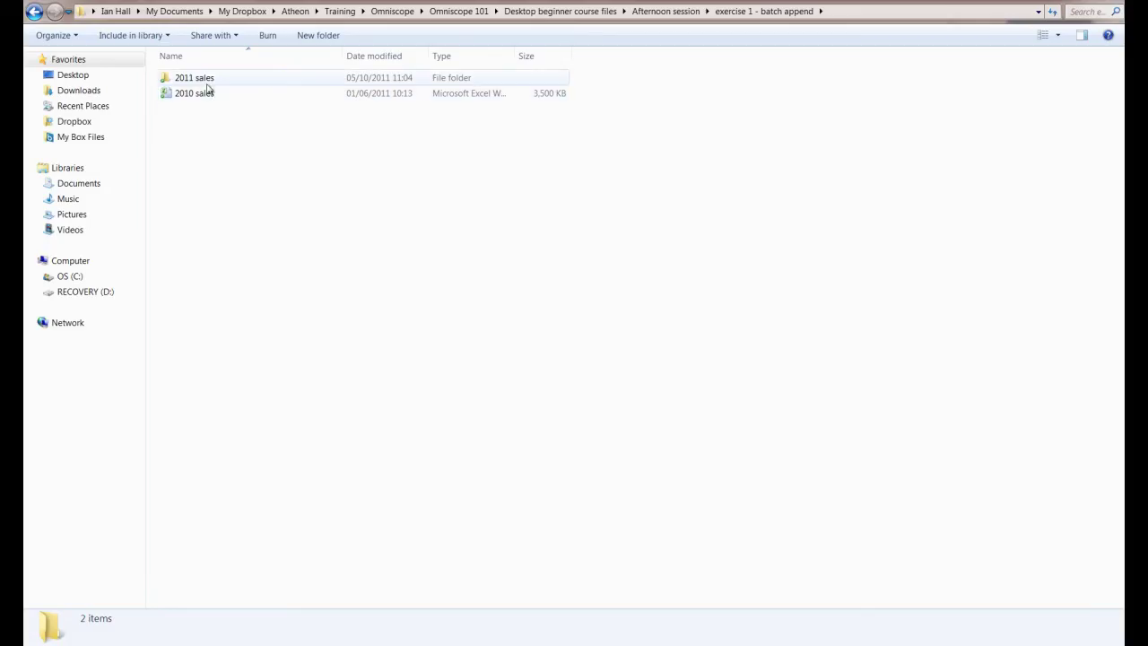
double_click(195, 78)
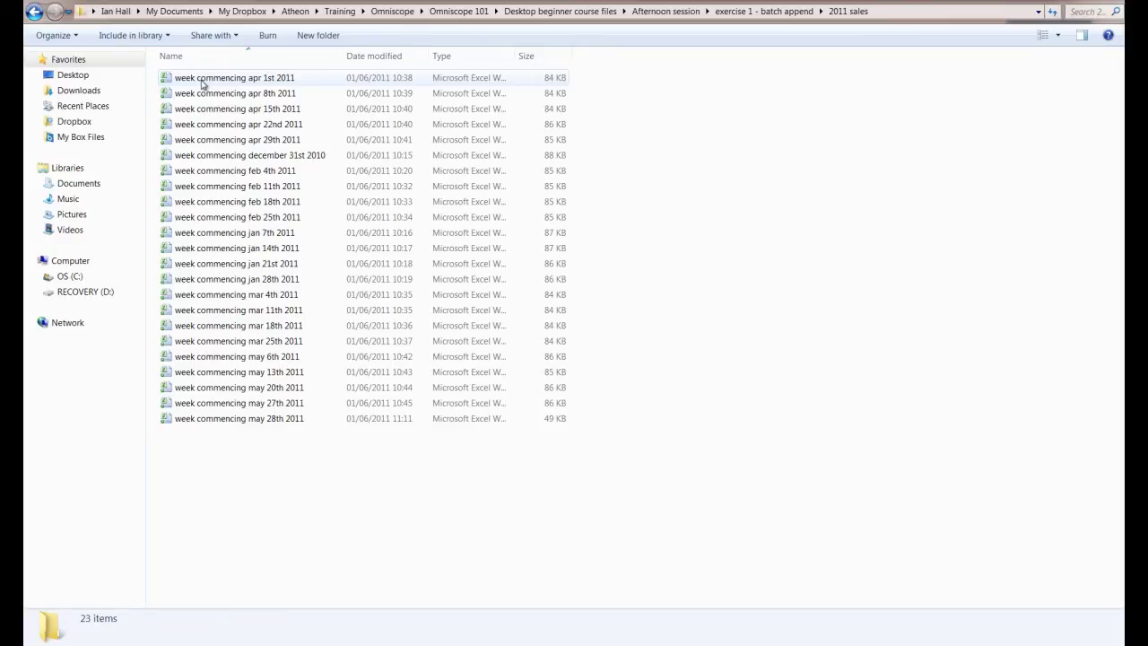
left_click(1100, 2)
Add a Batch append files source block and set its folder to 2011 sales
double_click(74, 163)
double_click(75, 163)
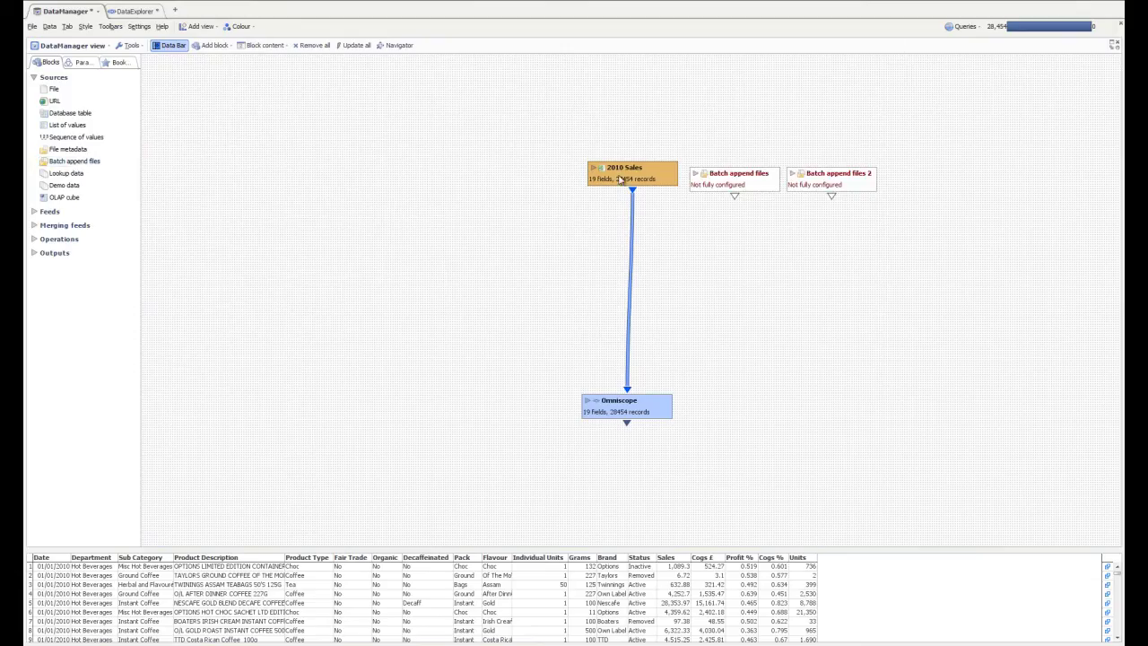
left_click(744, 171)
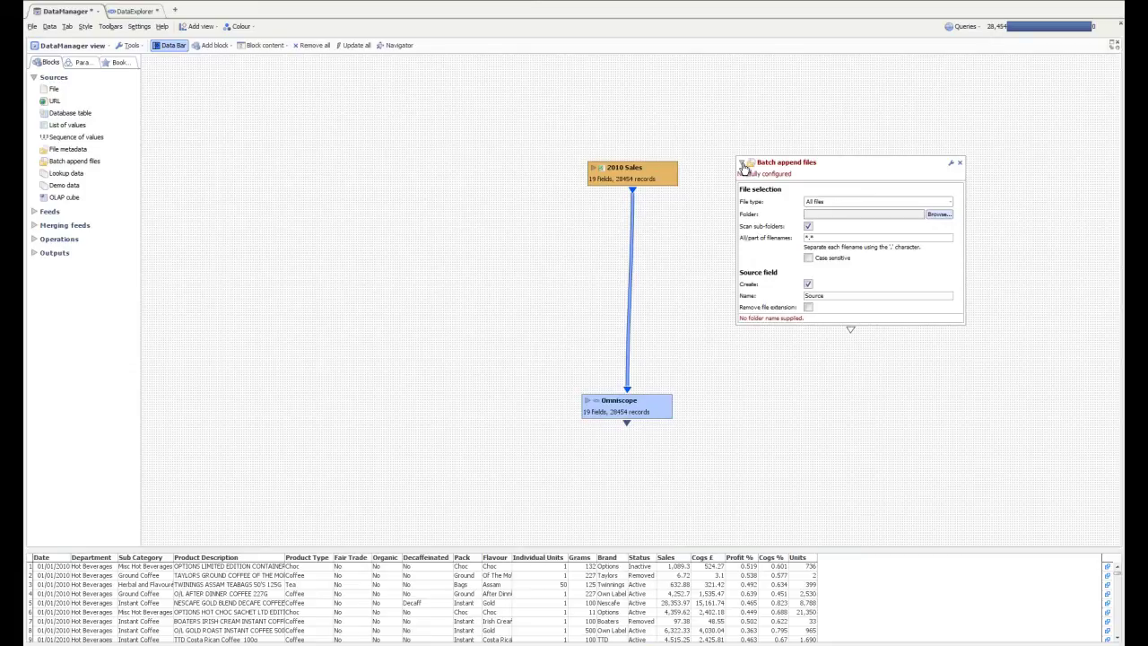
left_click(936, 215)
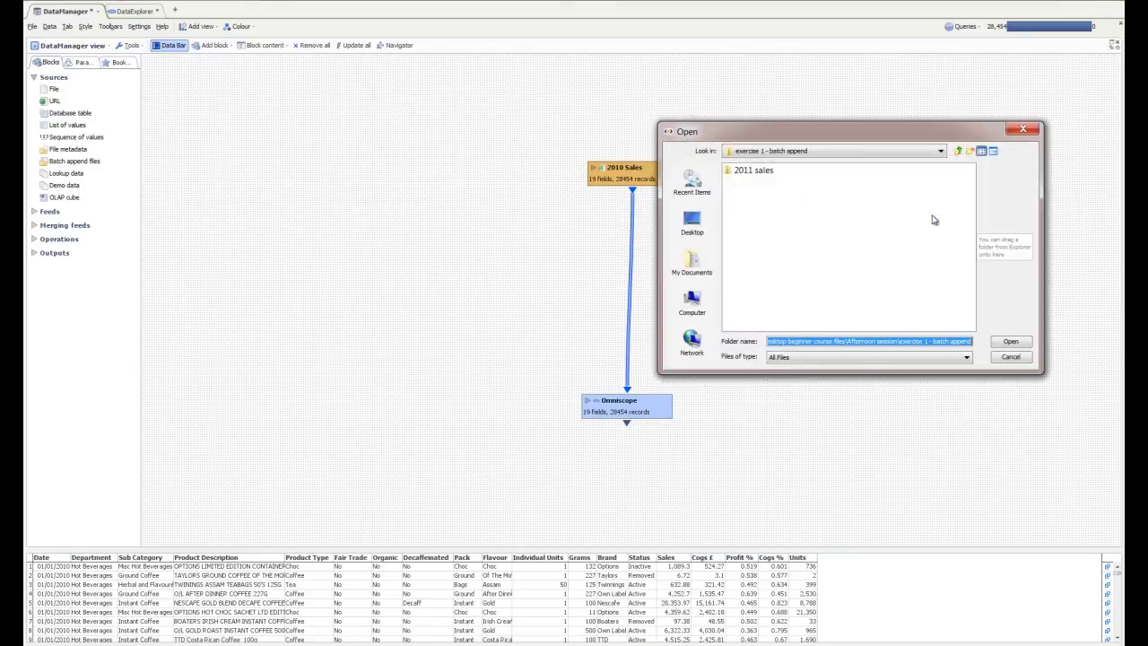
left_click(753, 171)
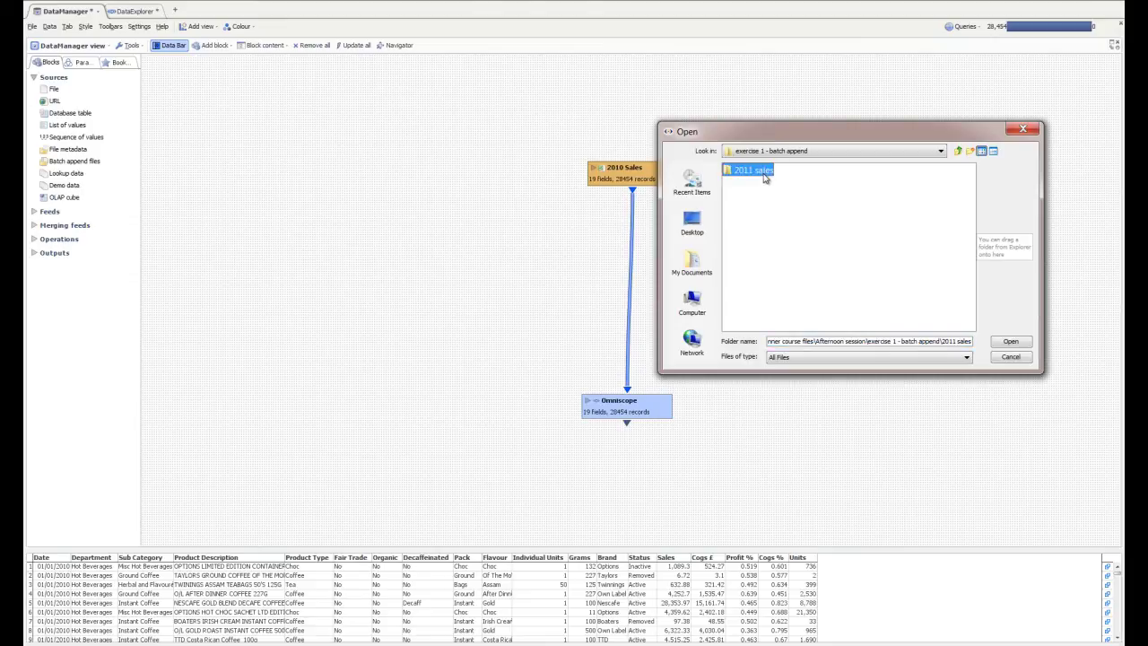
left_click(1011, 341)
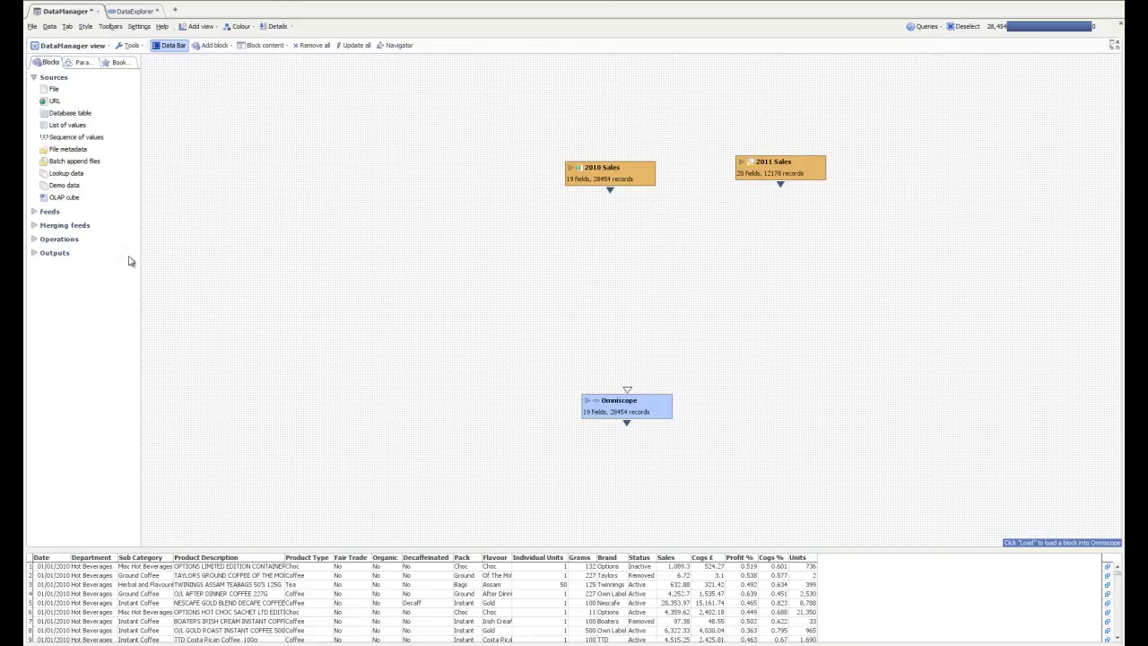
Add an Append operation that combines 2010 Sales and 2011 Sales, and connect its output to the Omniscope block
left_click(34, 239)
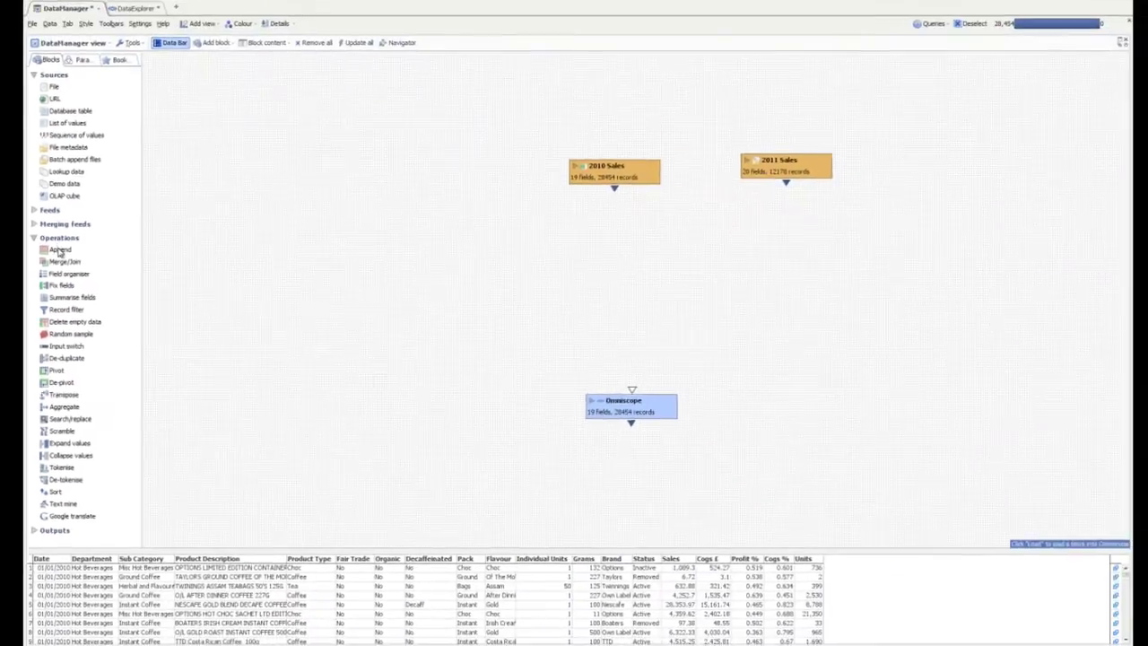
left_click_drag(59, 252, 661, 267)
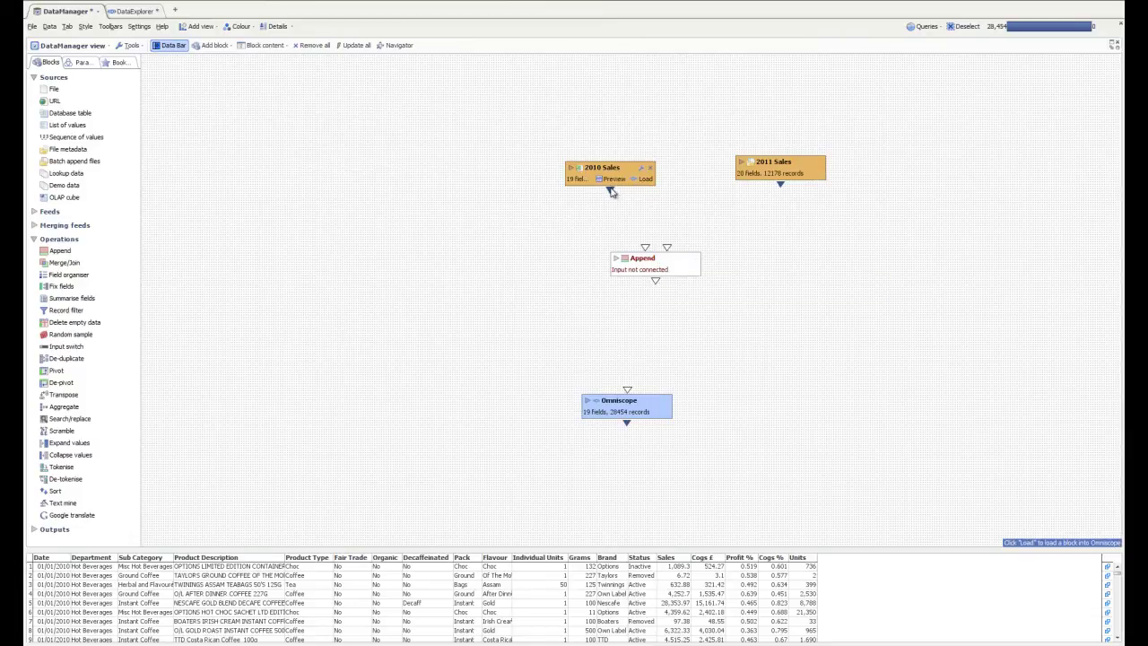
left_click_drag(611, 193, 645, 248)
left_click_drag(741, 212, 669, 252)
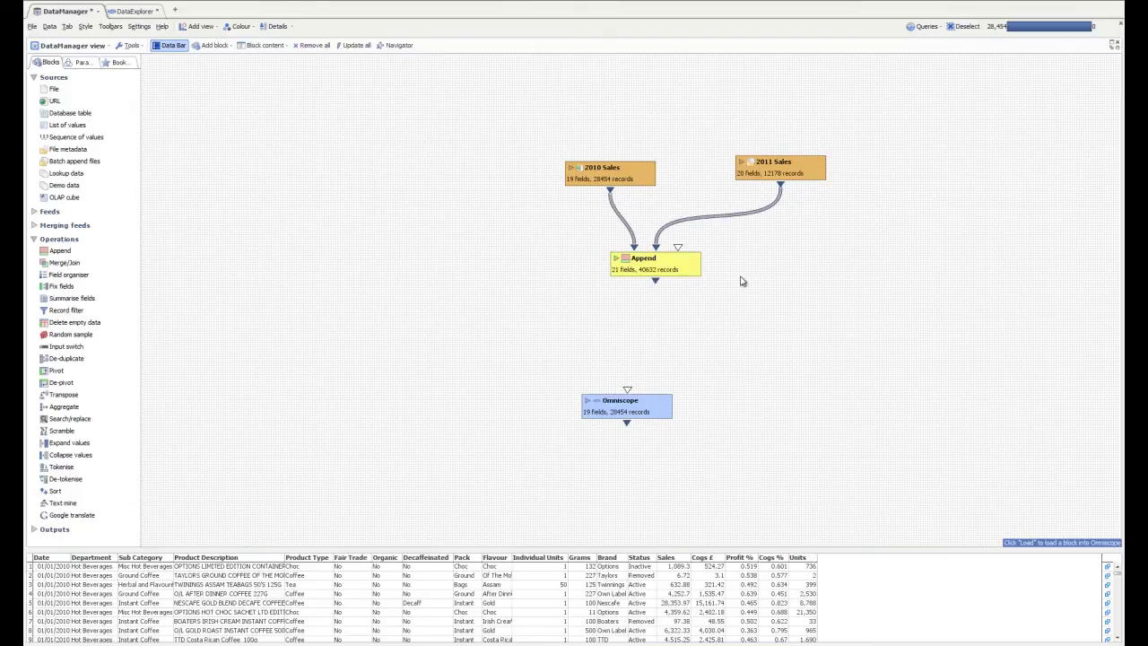
left_click_drag(656, 284, 635, 397)
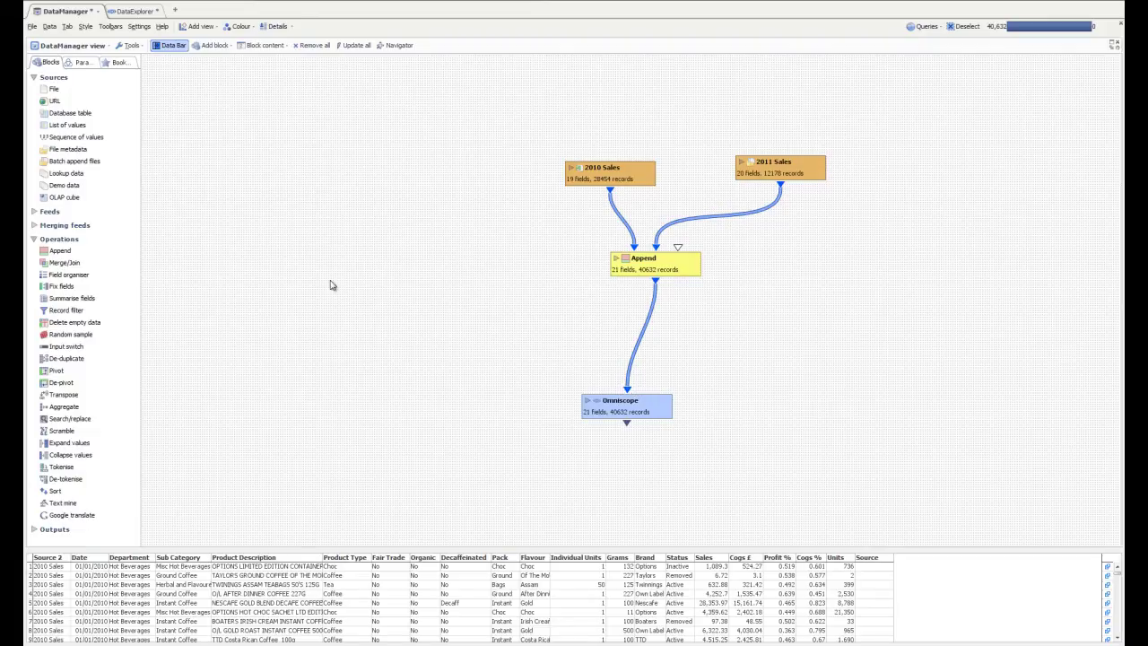
Insert a Field organiser between Append and Omniscope, and add a field named rsp with the formula Sales/Units
left_click_drag(66, 281, 642, 339)
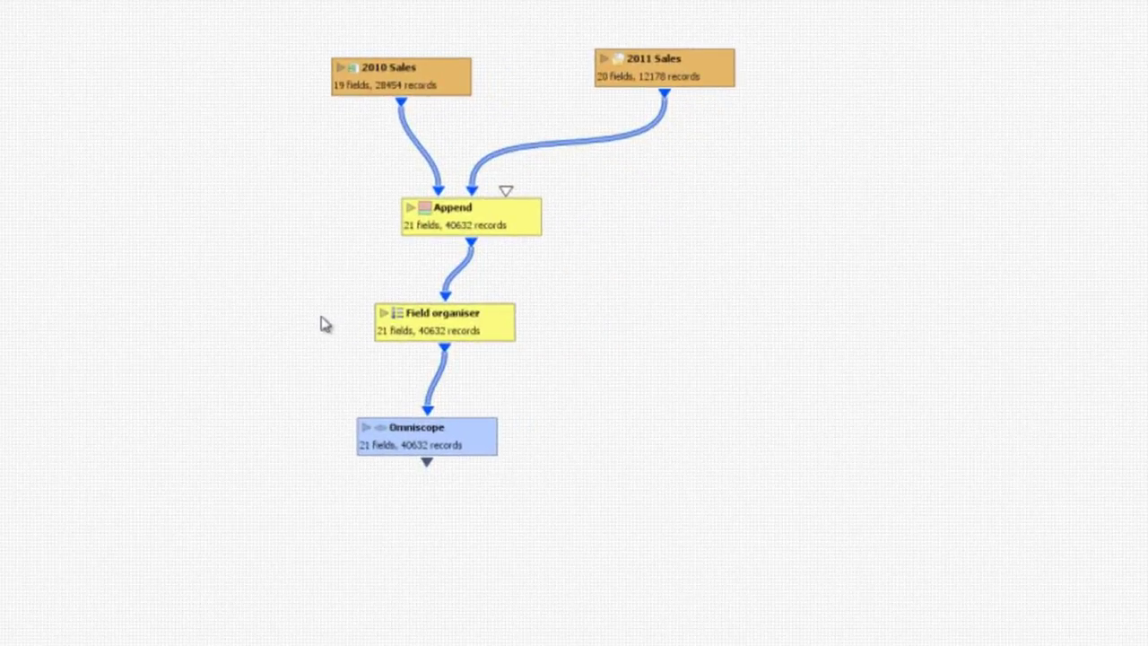
left_click(382, 316)
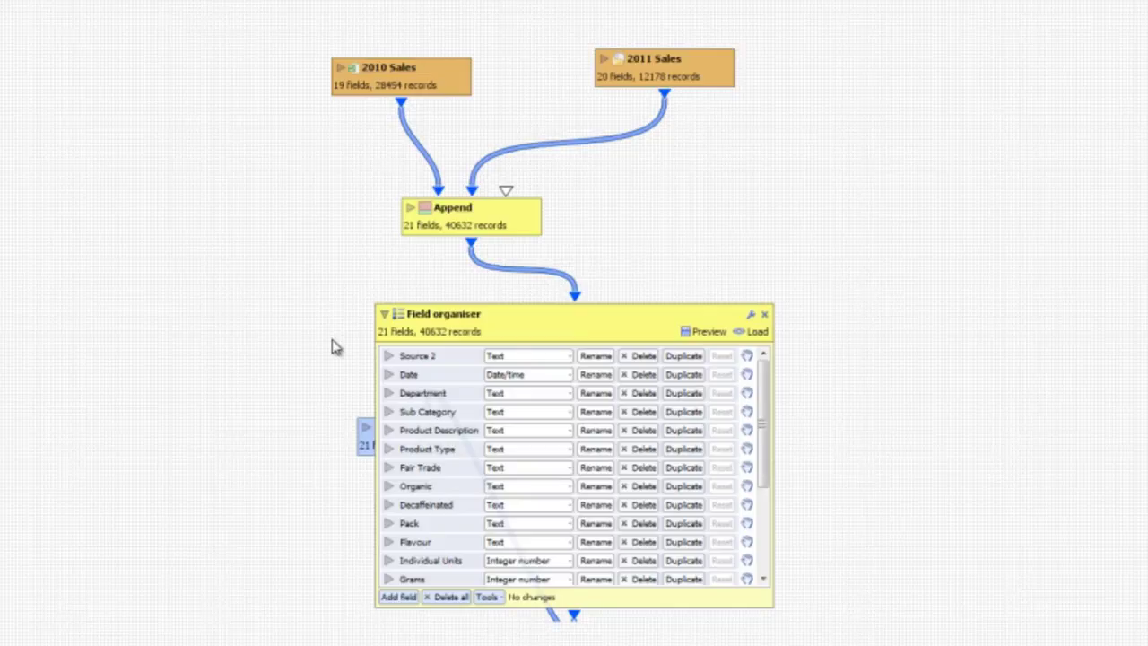
left_click(396, 599)
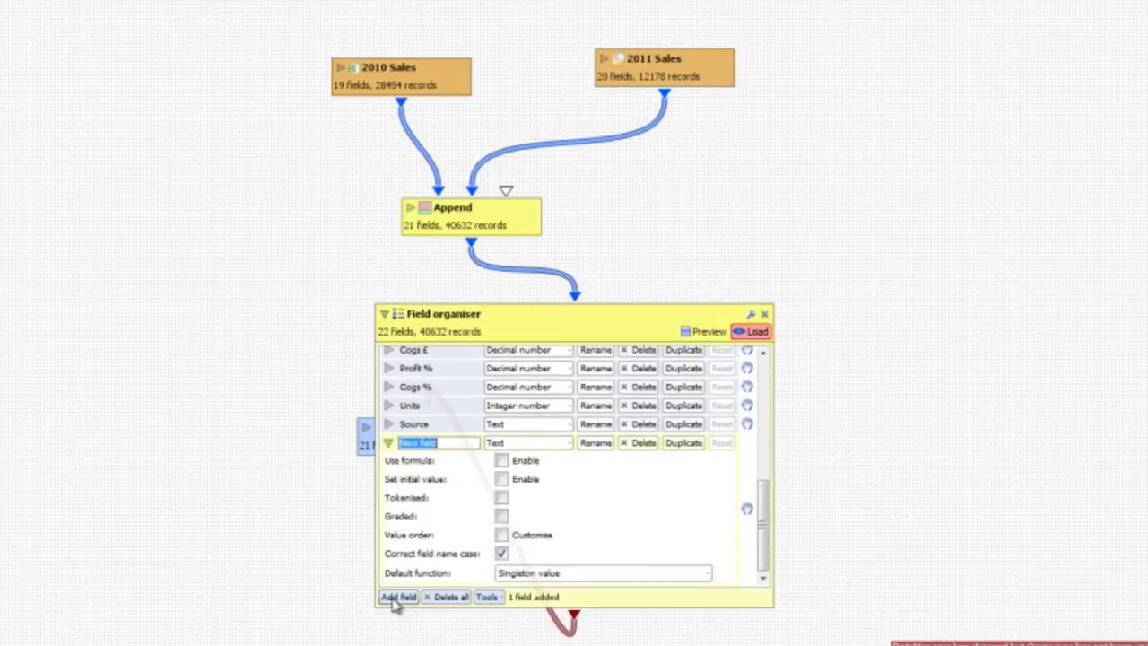
type("rsp")
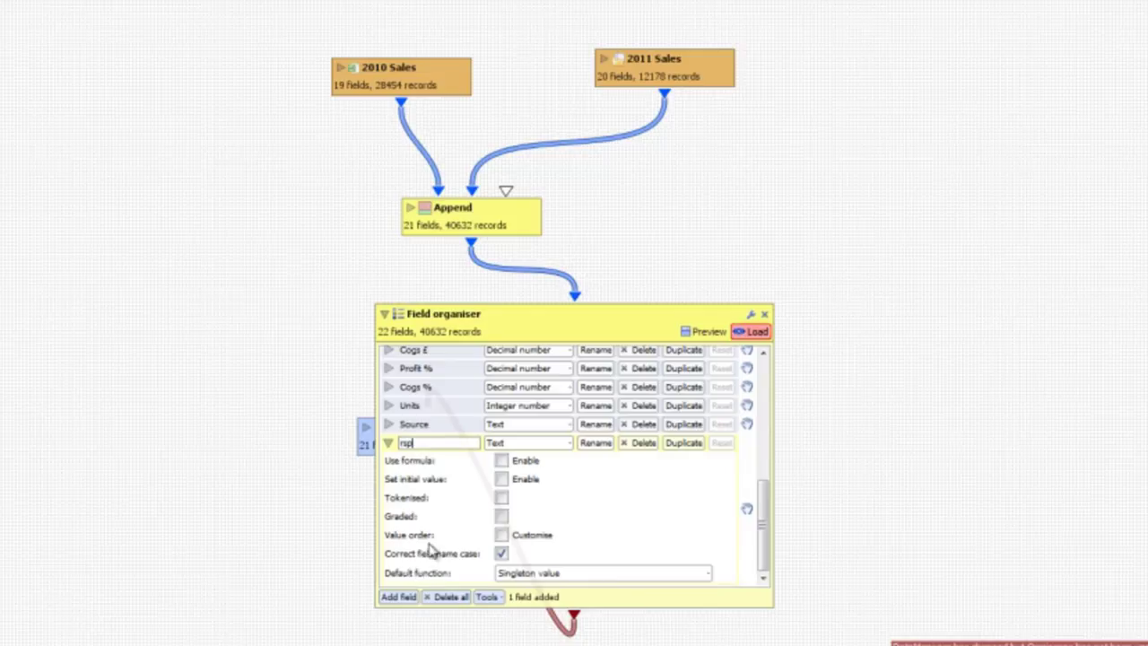
left_click(500, 461)
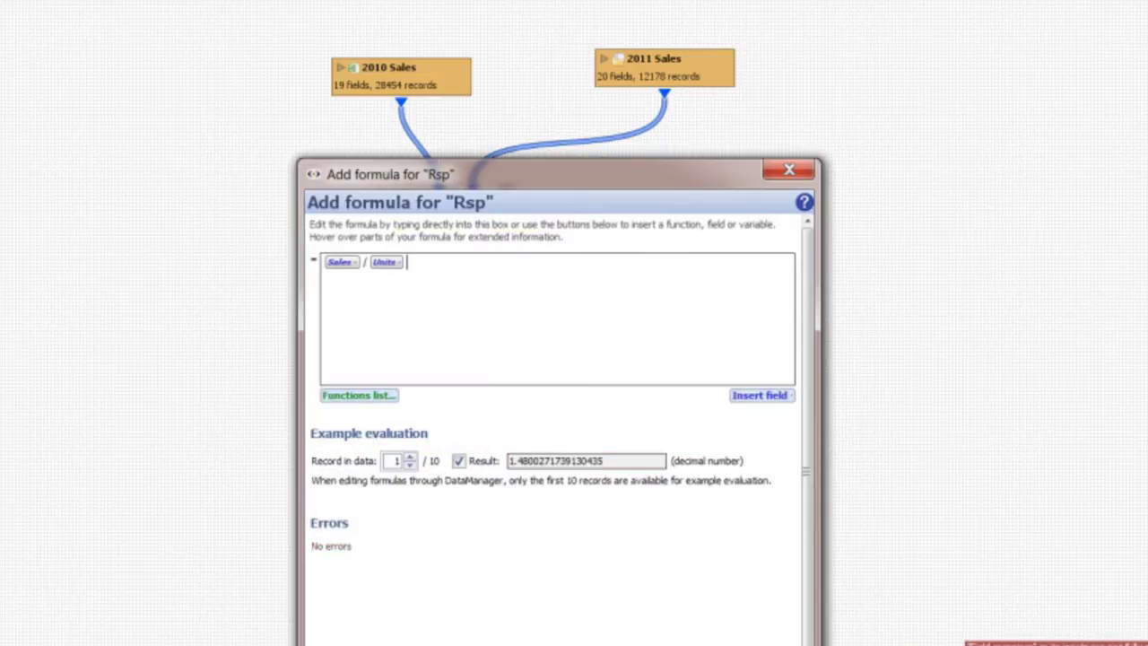
left_click(682, 644)
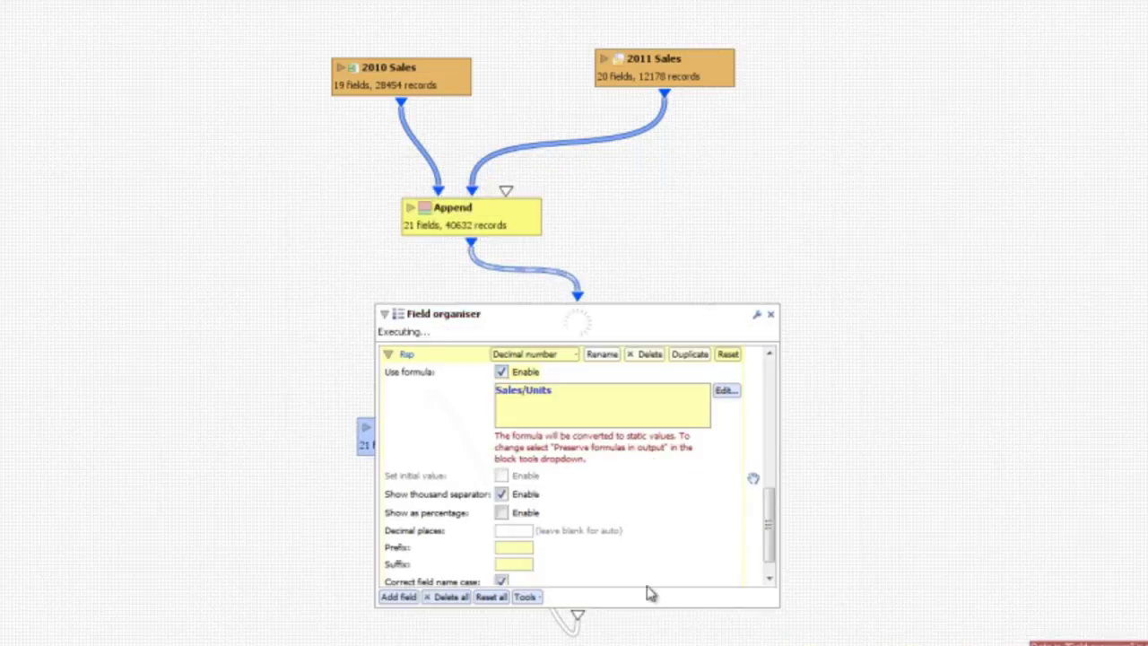
Format the Rsp field with 2 decimal places and a £ prefix, and collapse the Field organiser block
left_click(519, 532)
type("2")
left_click(520, 548)
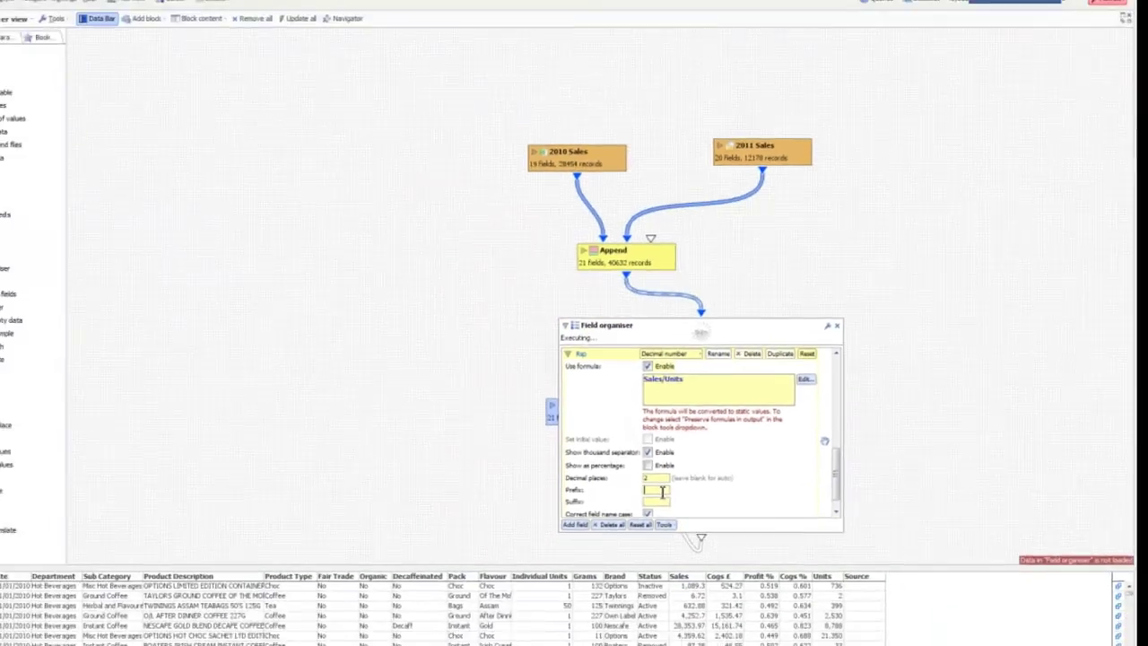
type("£")
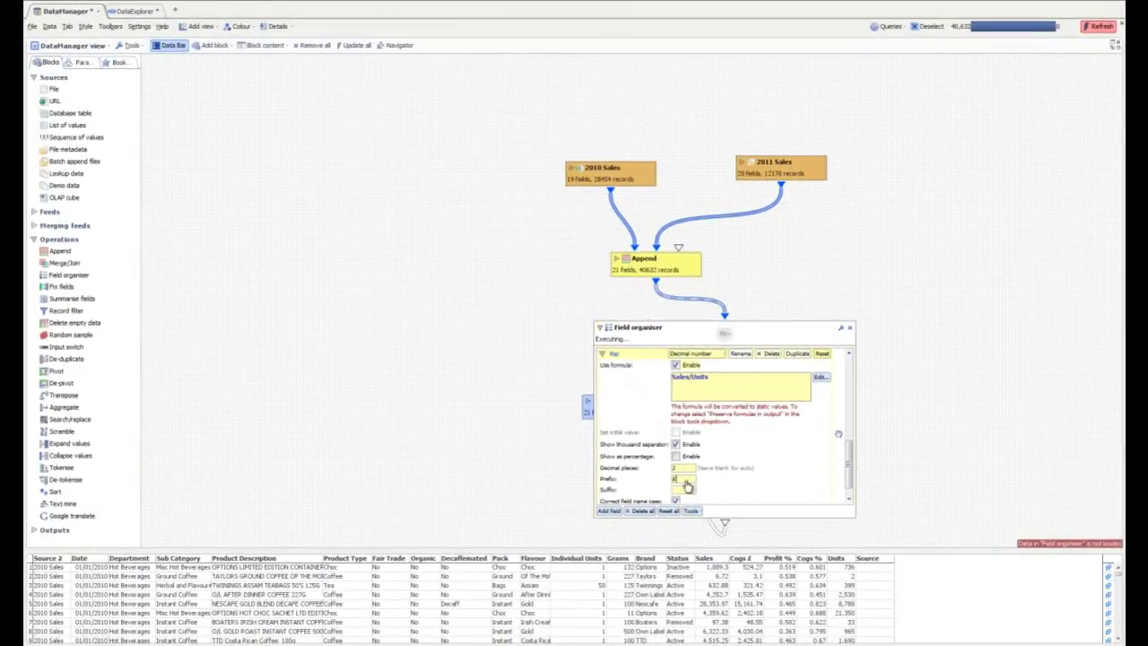
left_click(603, 354)
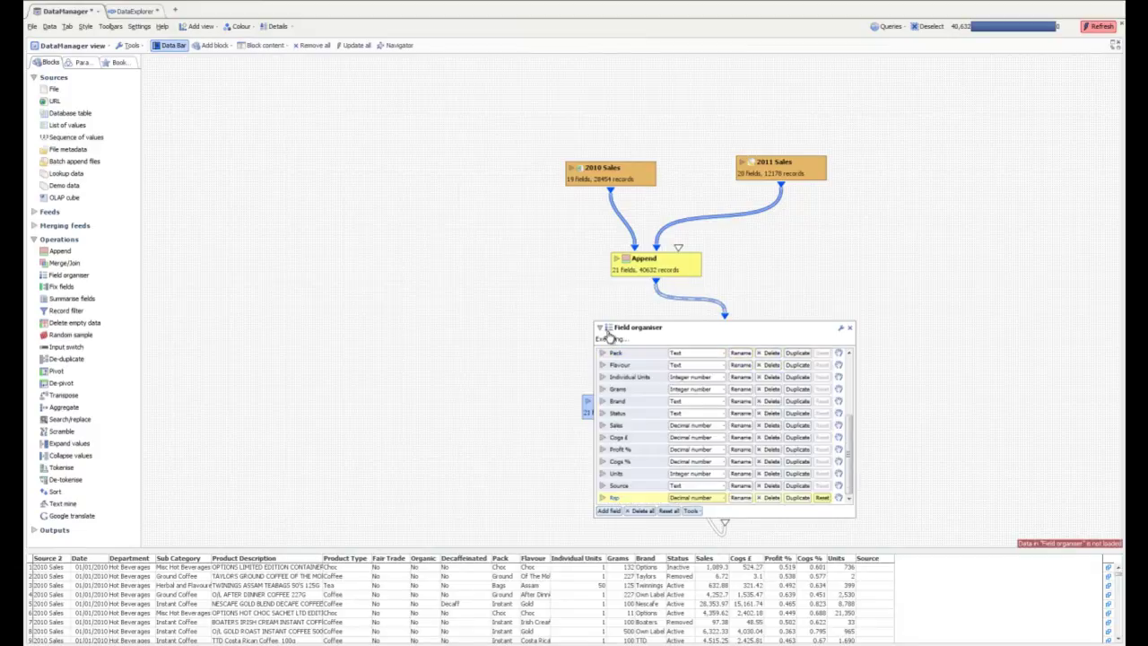
left_click(601, 334)
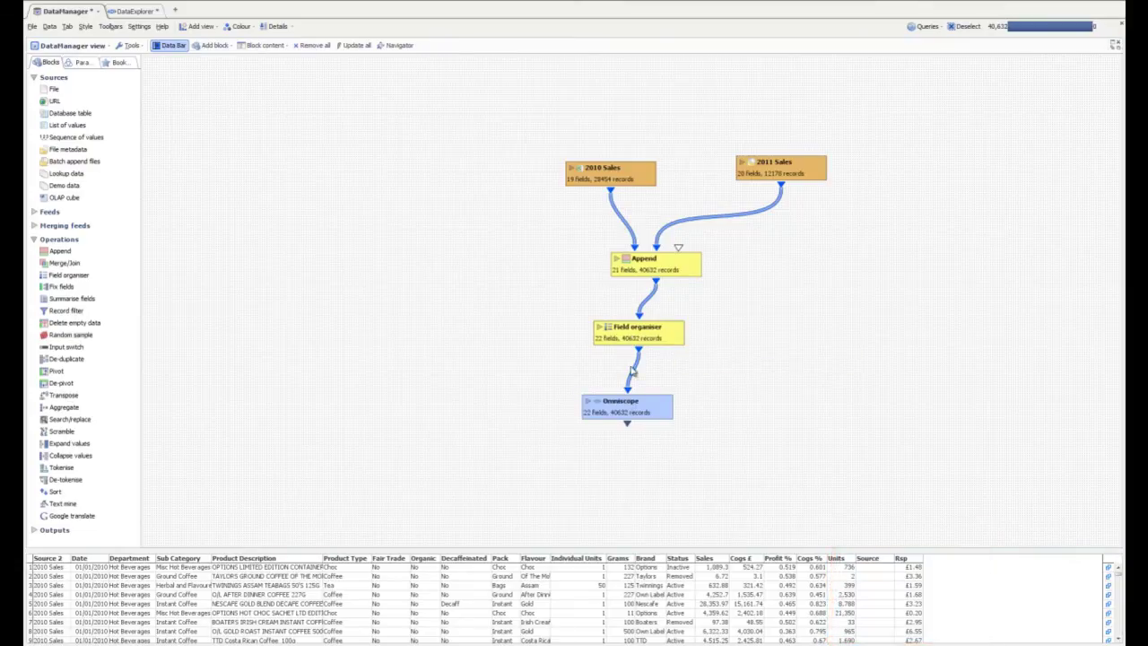
Place unconnected De-duplicate, Record filter and Delete empty data operation blocks in the empty area beside the workflow
left_click_drag(79, 362, 418, 371)
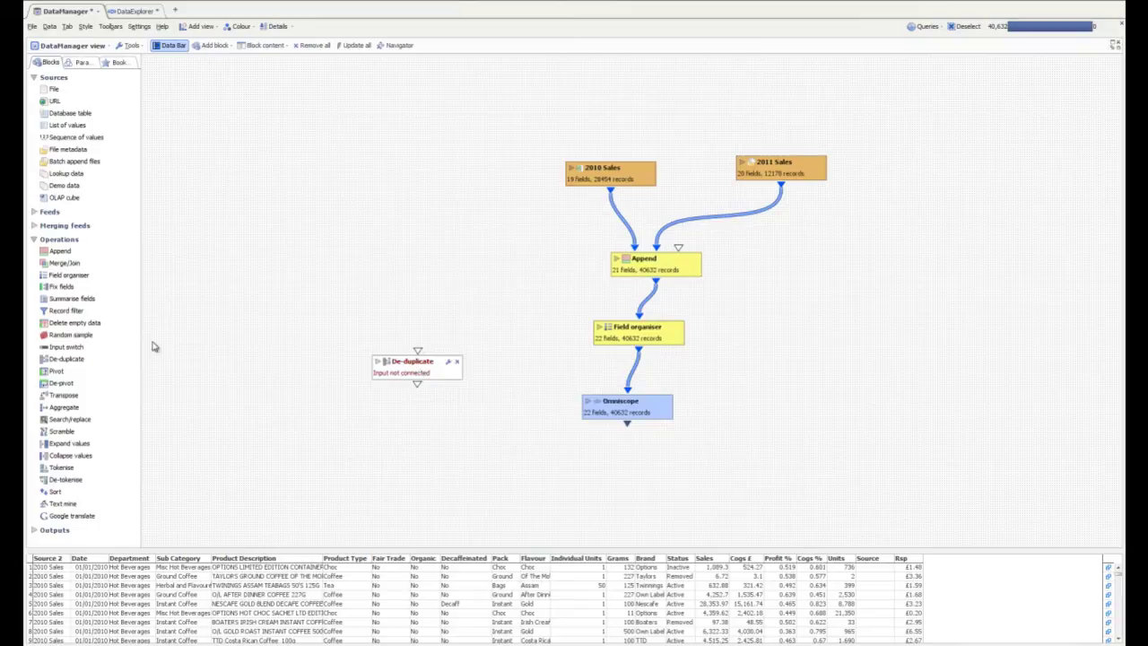
left_click_drag(86, 313, 394, 316)
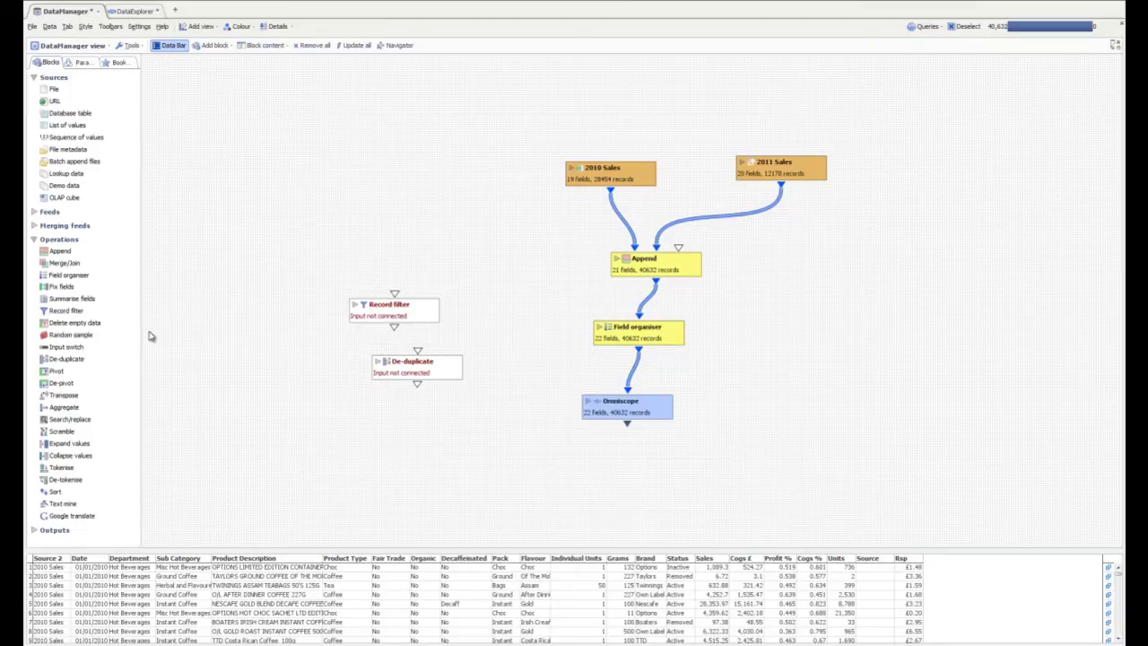
left_click_drag(83, 323, 261, 341)
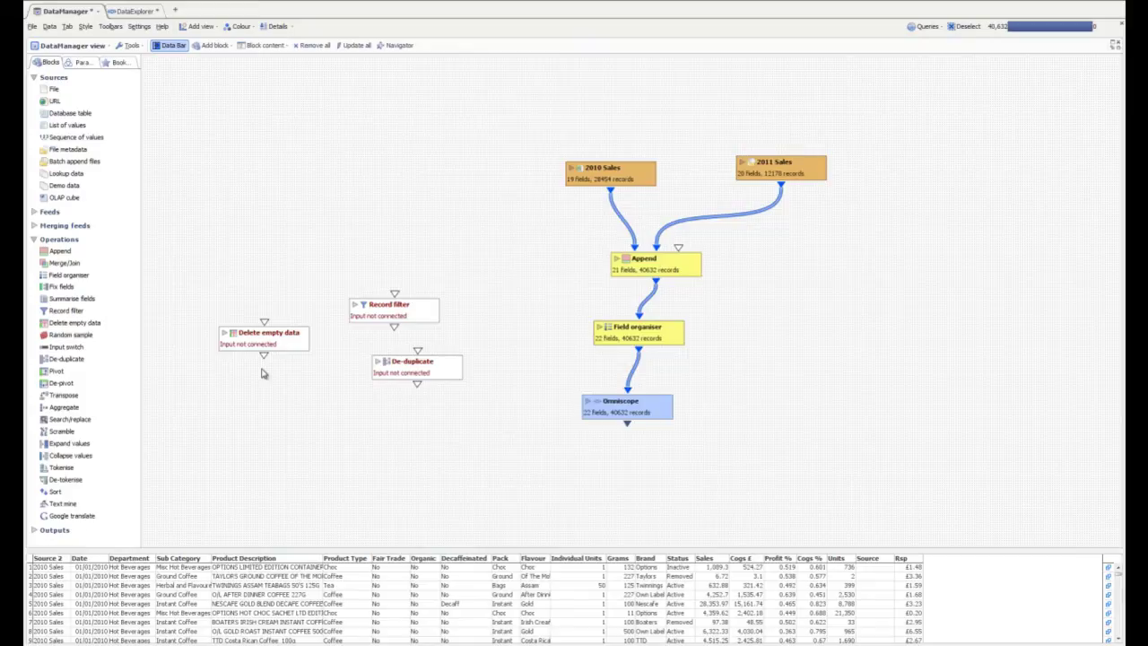
Open DataExplorer to view the combined 2010 and 2011 sales data
left_click(127, 12)
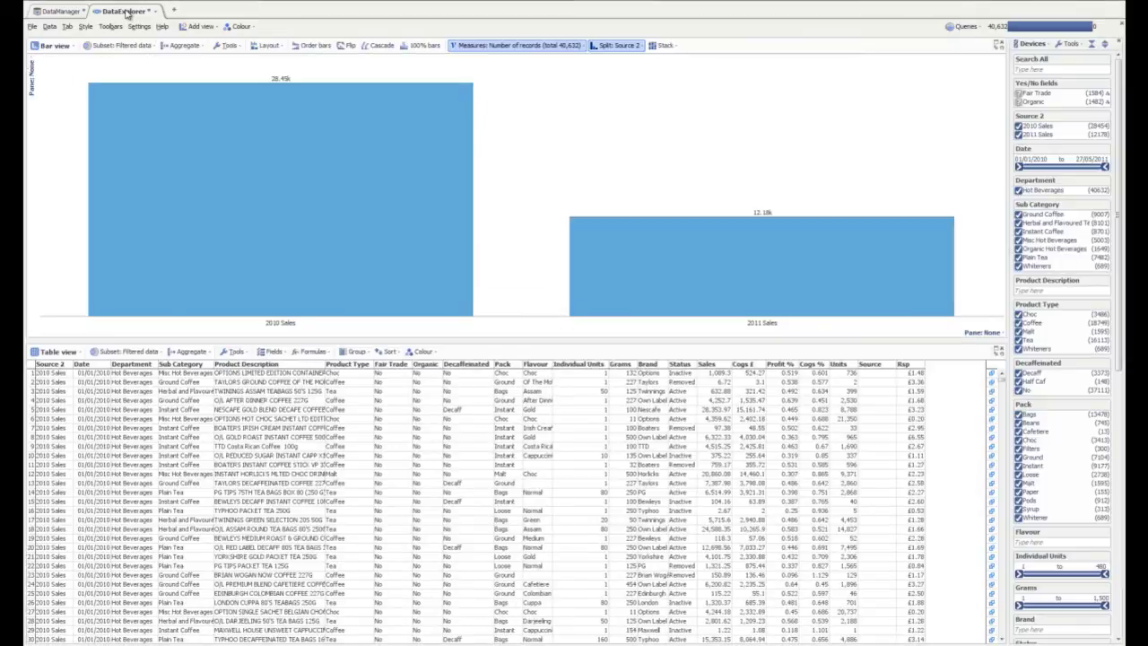
Return to DataManager and examine the data preview of the pivot example Sales block, leaving the block collapsed
left_click(61, 12)
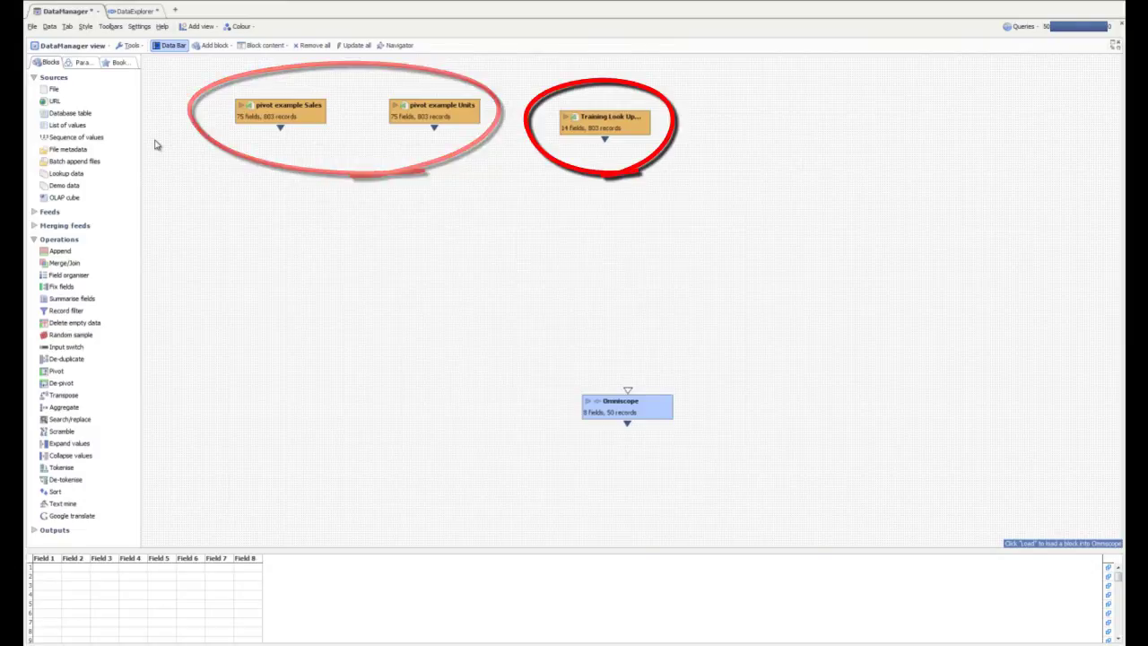
left_click(282, 116)
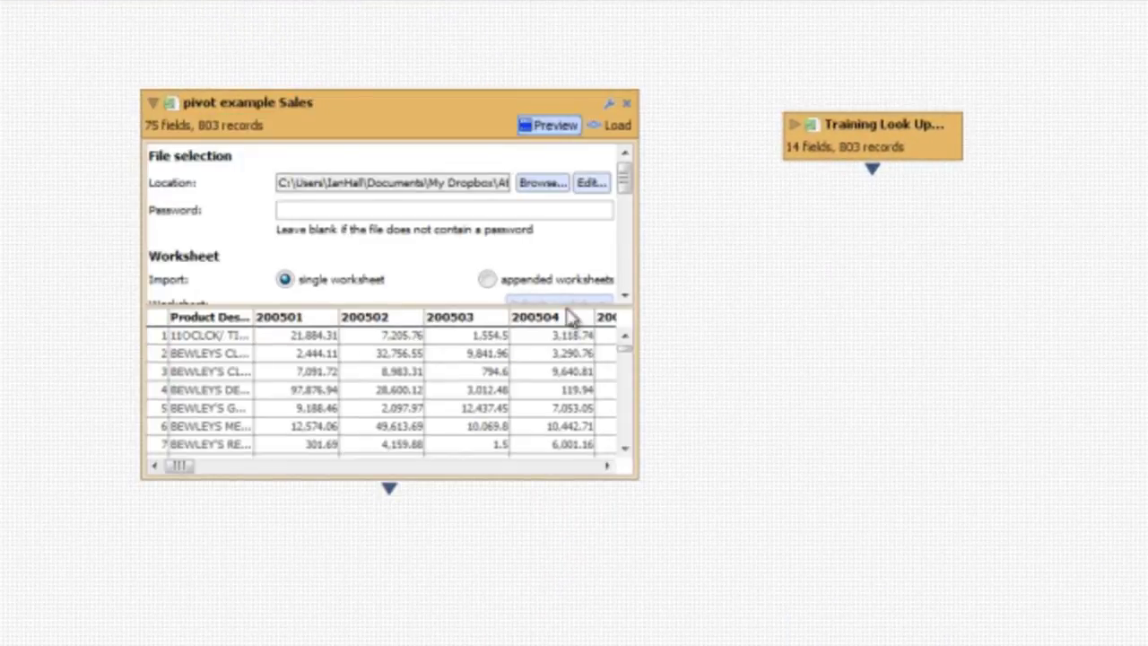
left_click_drag(644, 329, 466, 371)
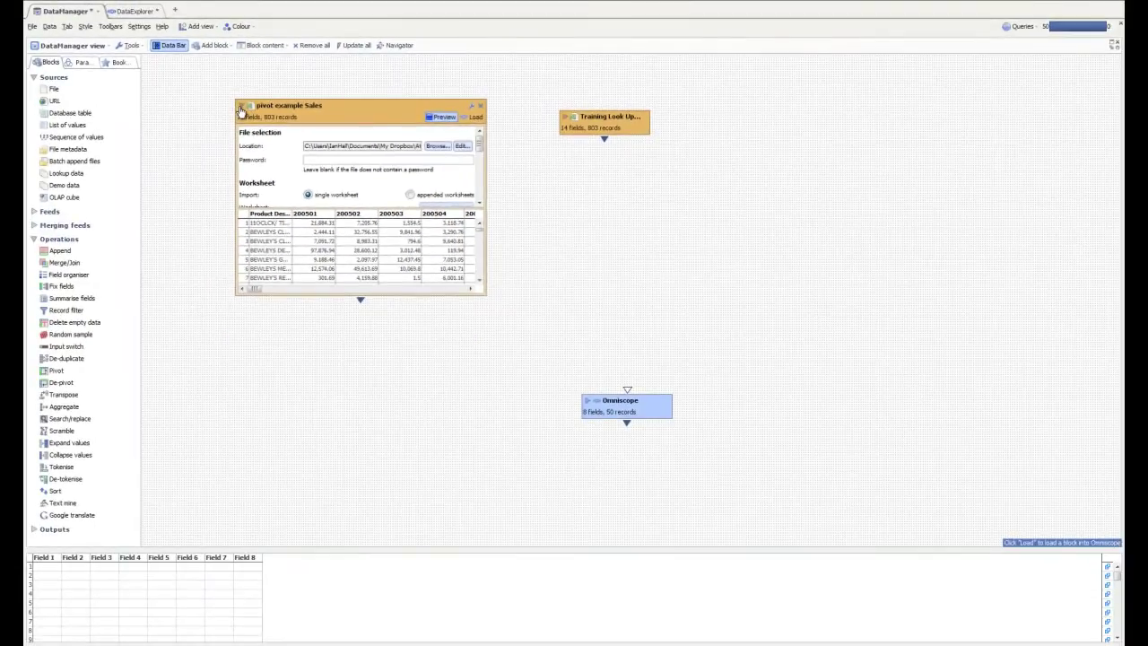
left_click(236, 106)
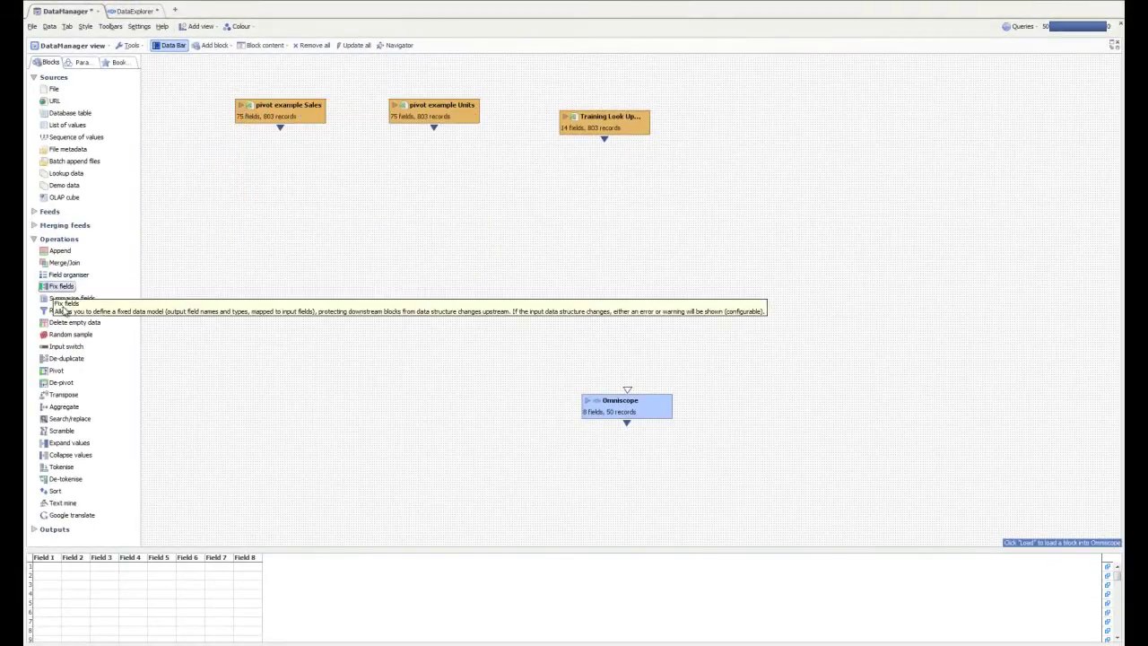
Connect a De-pivot block to pivot example Sales, naming its pivot series field date and its pivot values field sales
left_click_drag(66, 384, 279, 182)
left_click_drag(281, 130, 275, 169)
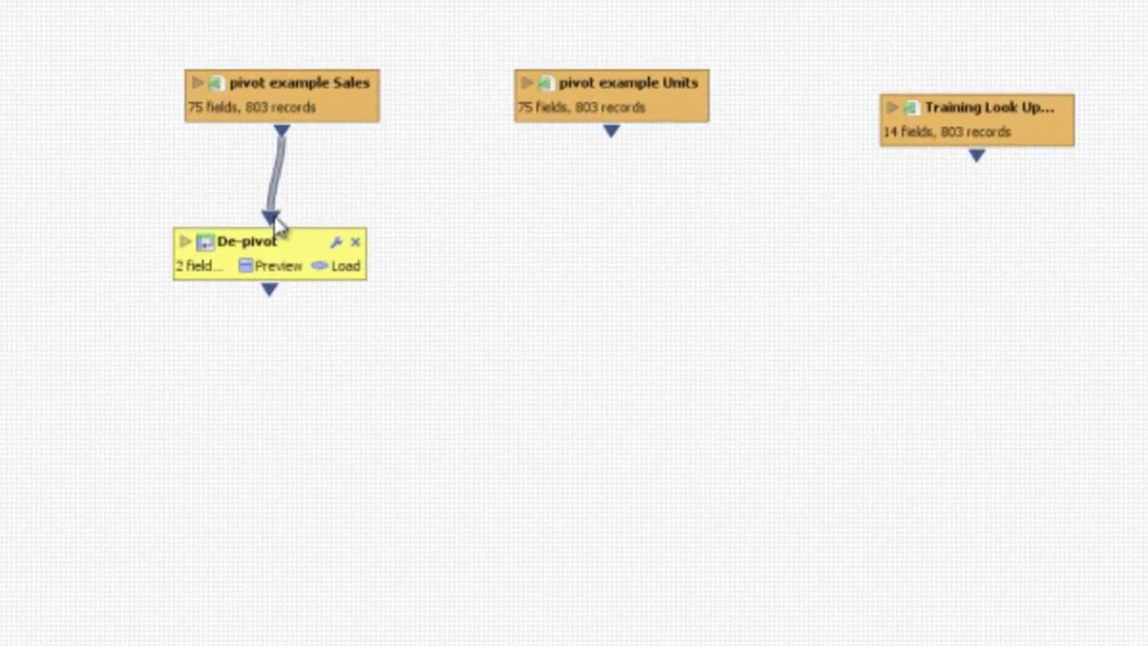
left_click(183, 242)
left_click_drag(395, 298, 308, 305)
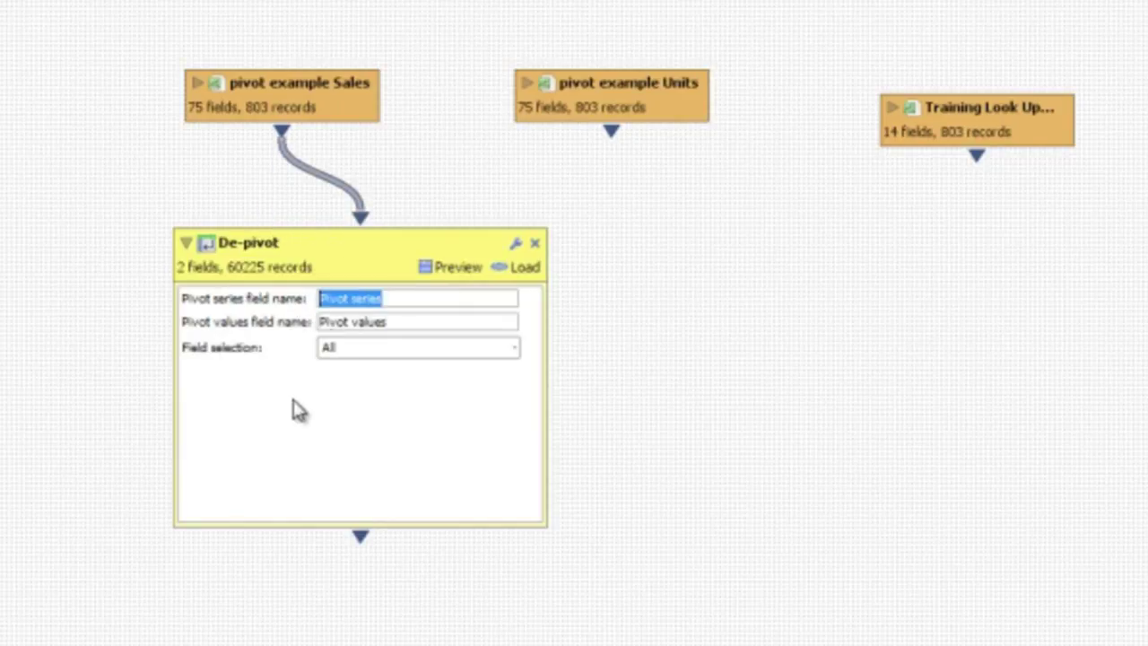
type("date")
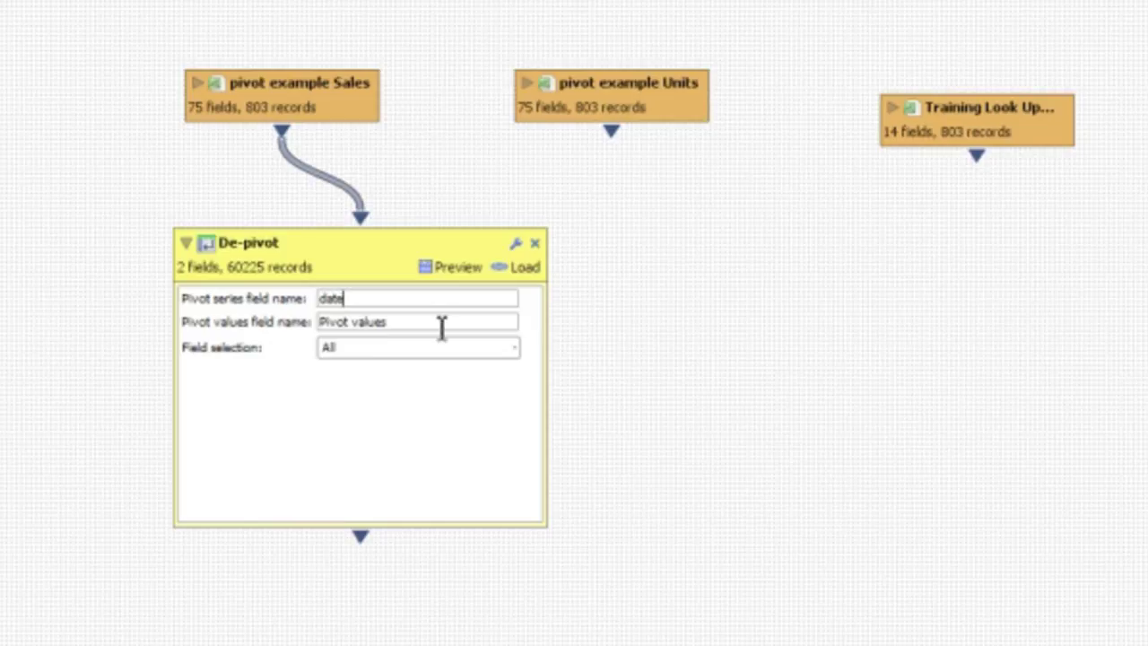
left_click_drag(397, 324, 320, 323)
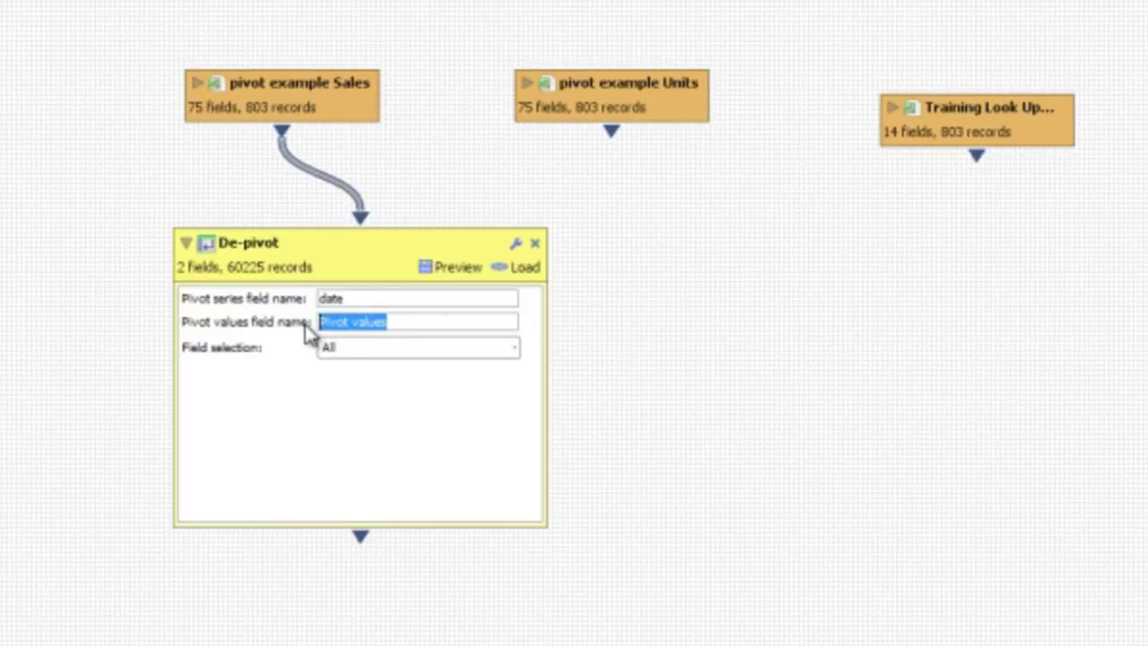
type("sales")
key("Tab")
Exclude Product Description from the De-pivot block's field selection, preview the result, and collapse the block
left_click(429, 354)
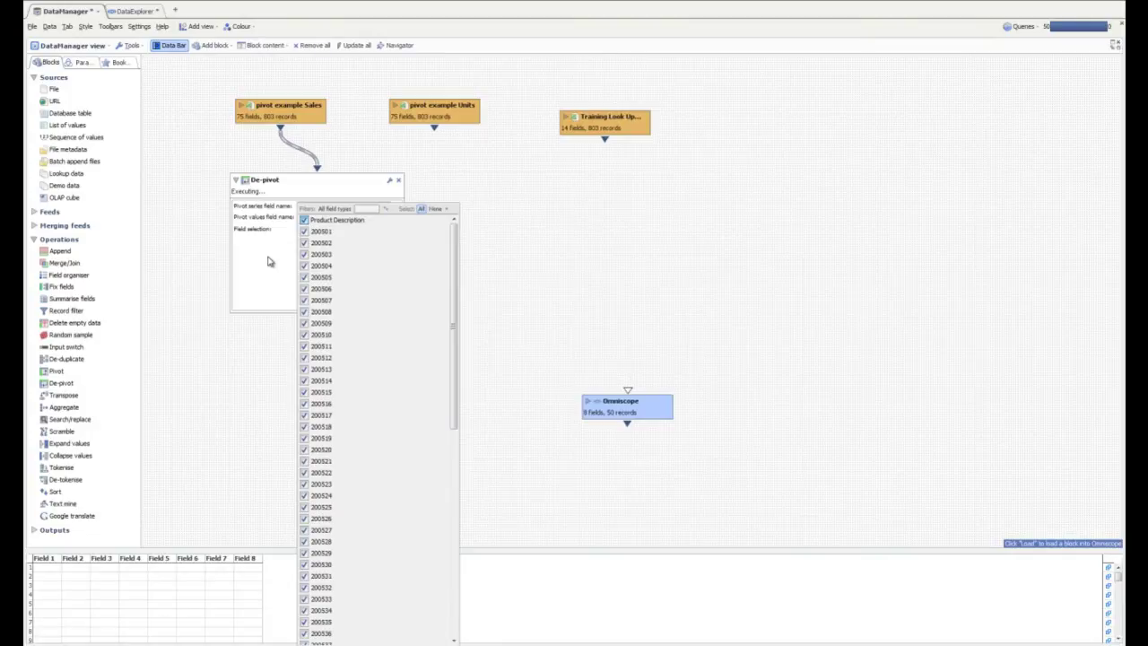
left_click(270, 261)
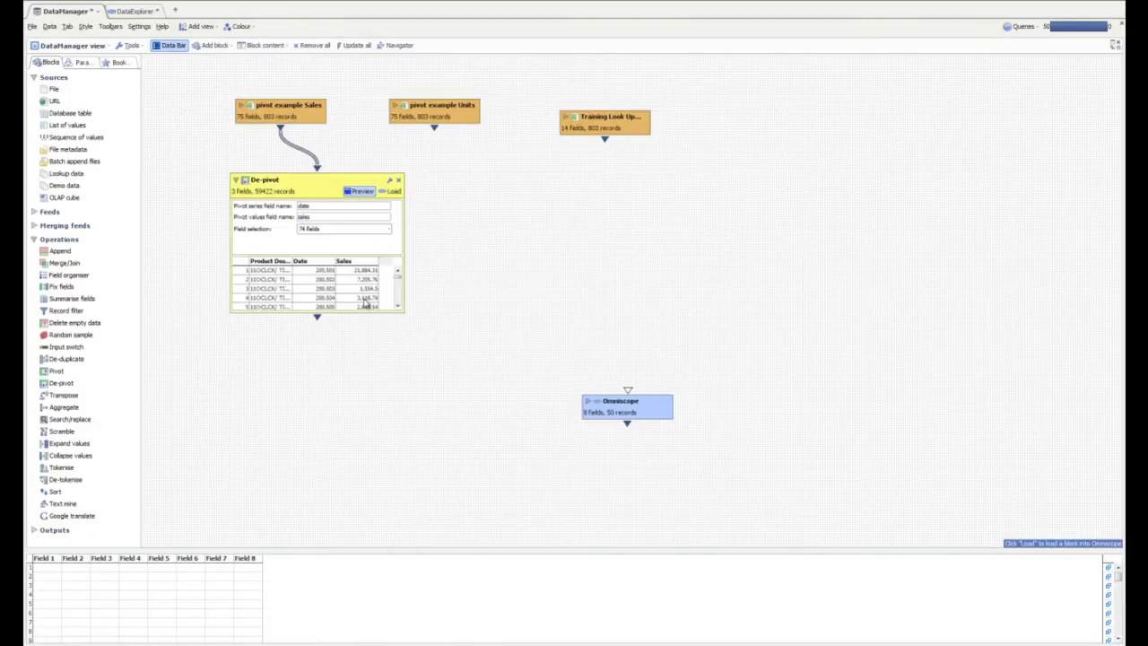
left_click(236, 182)
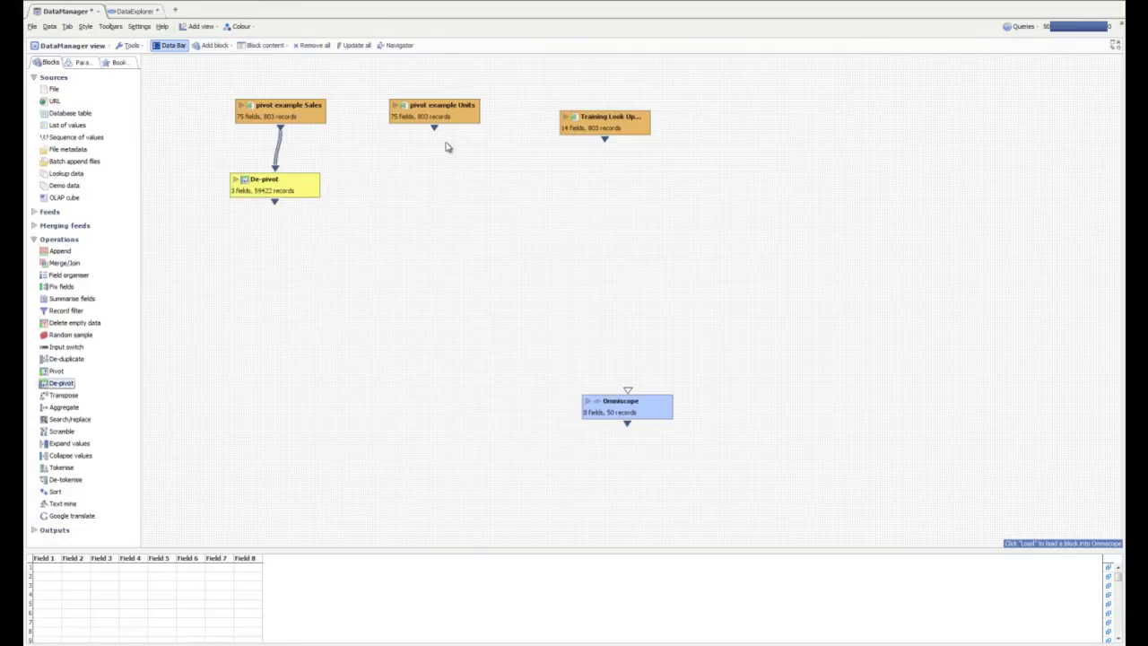
Connect a second De-pivot block to pivot example Units, and join both de-pivoted outputs in a Merge/Join block with an additional join criterion
left_click_drag(61, 383, 434, 116)
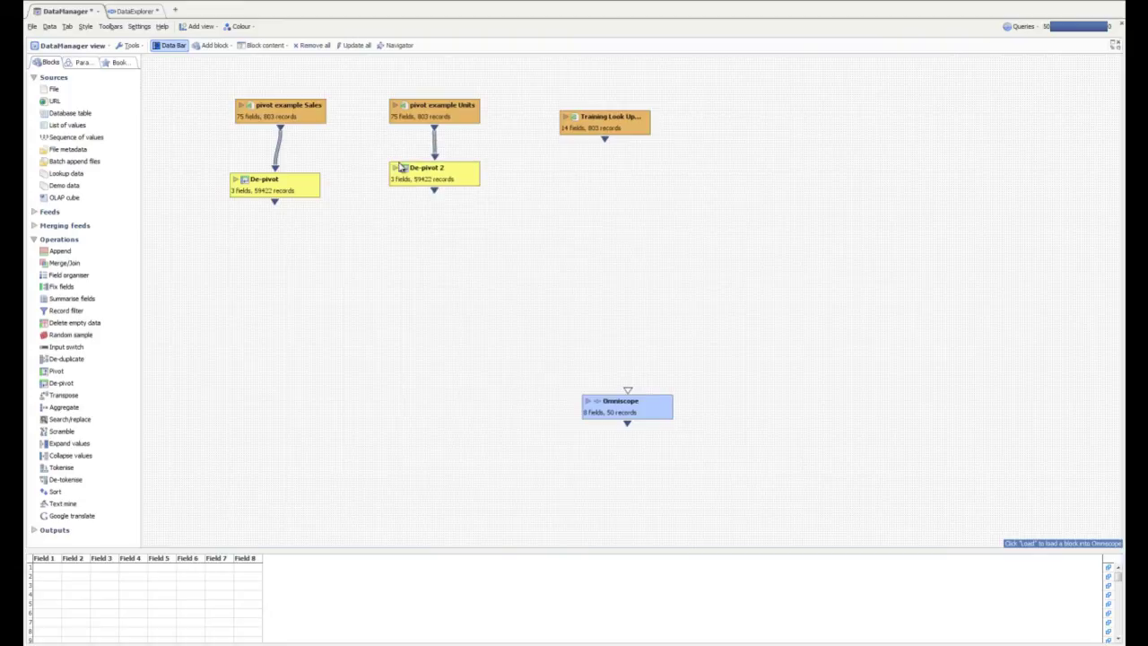
left_click_drag(64, 263, 401, 168)
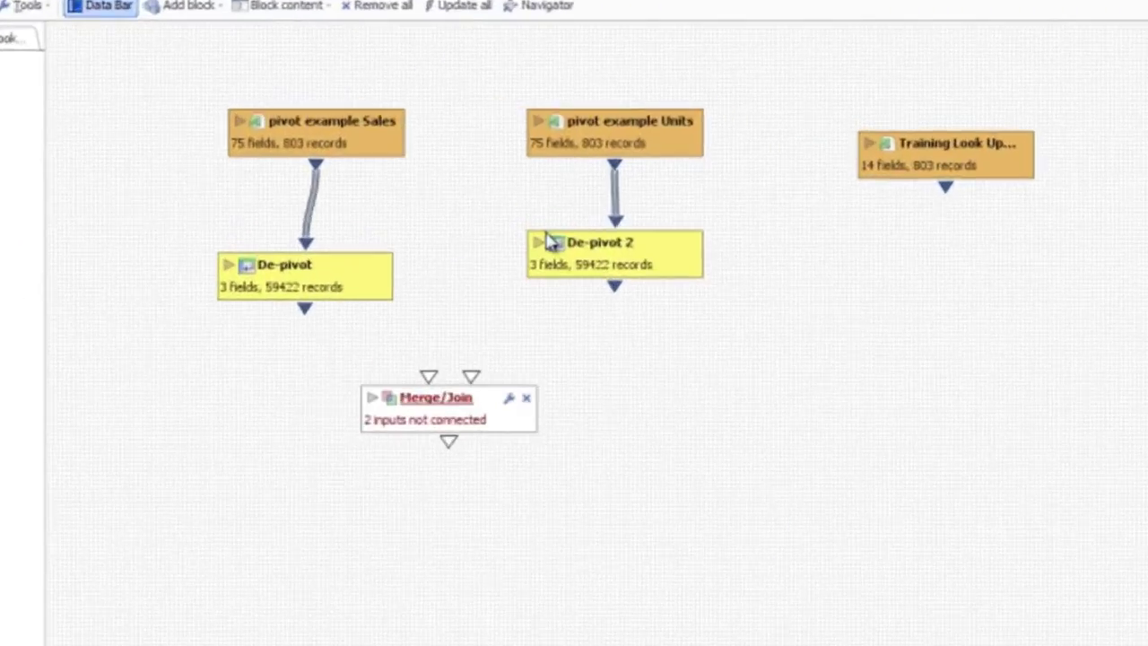
left_click_drag(305, 310, 446, 403)
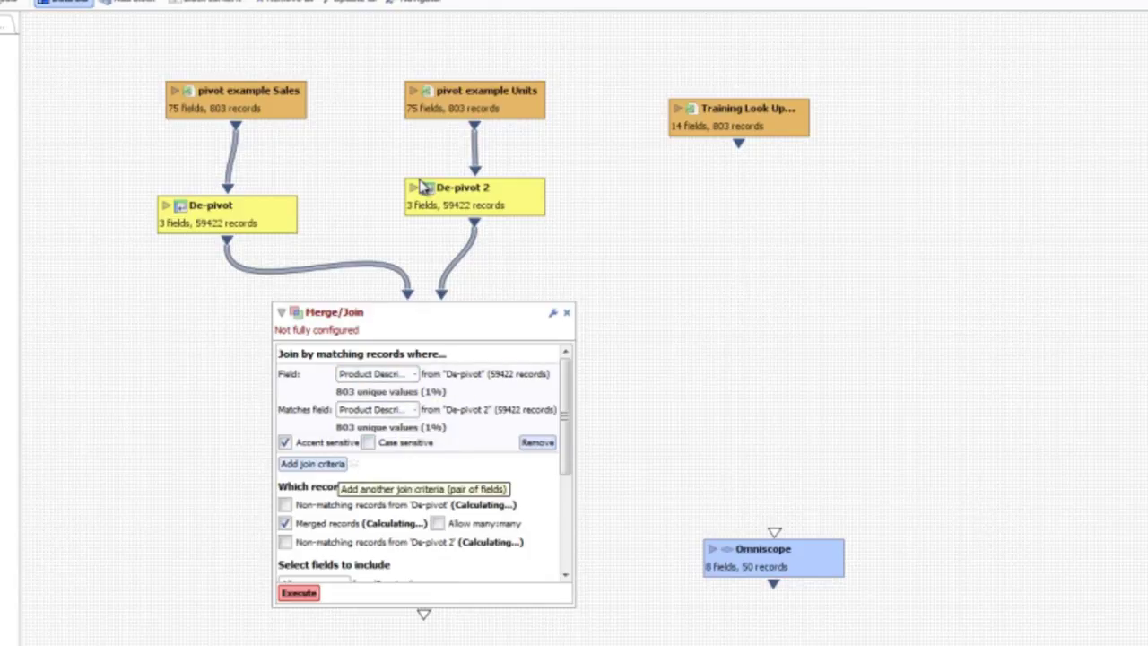
left_click(323, 463)
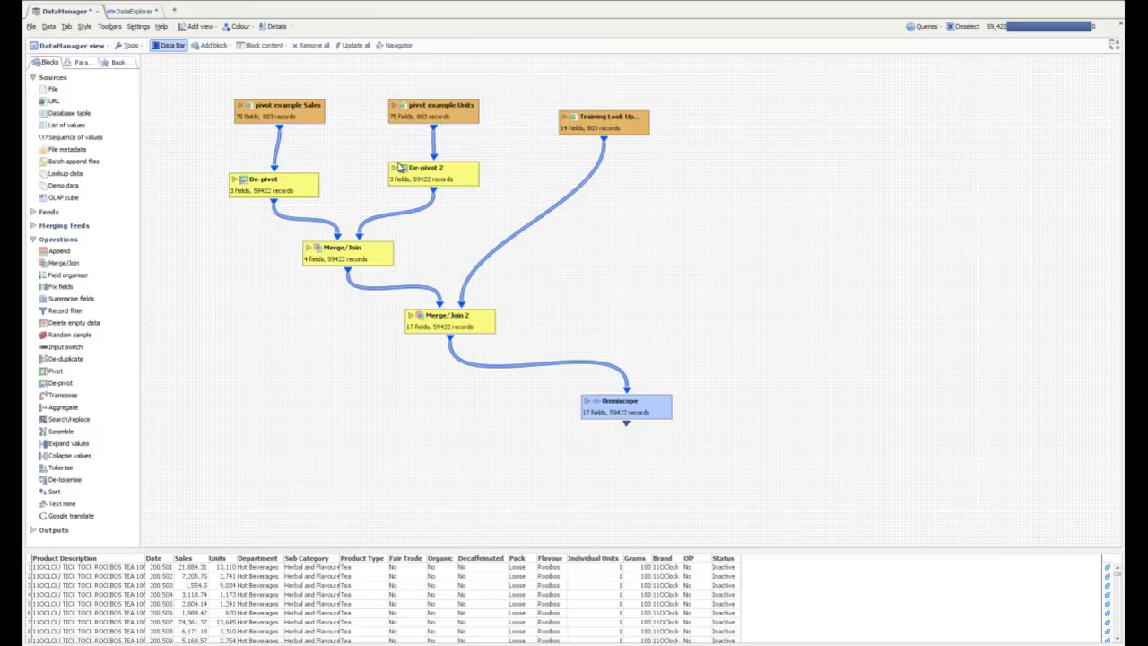
Open DataExplorer on the merged data and add a Pie view beside the bar and table views
key("ctrl+Tab")
key("ctrl+n")
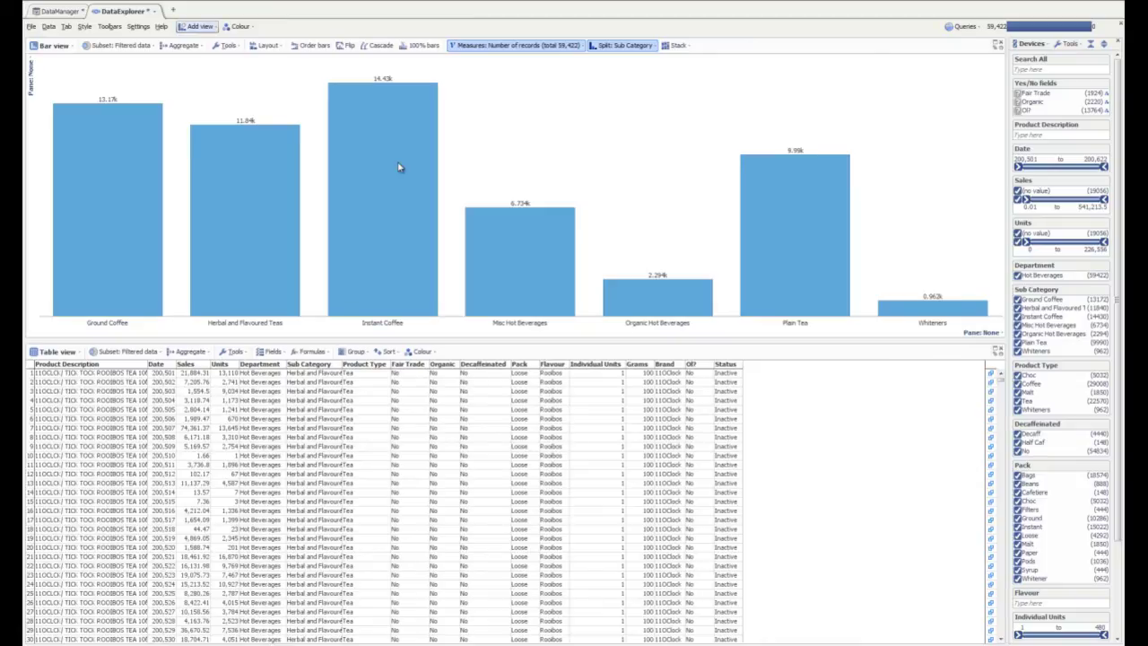
key("Down")
key("Down")
key("Down")
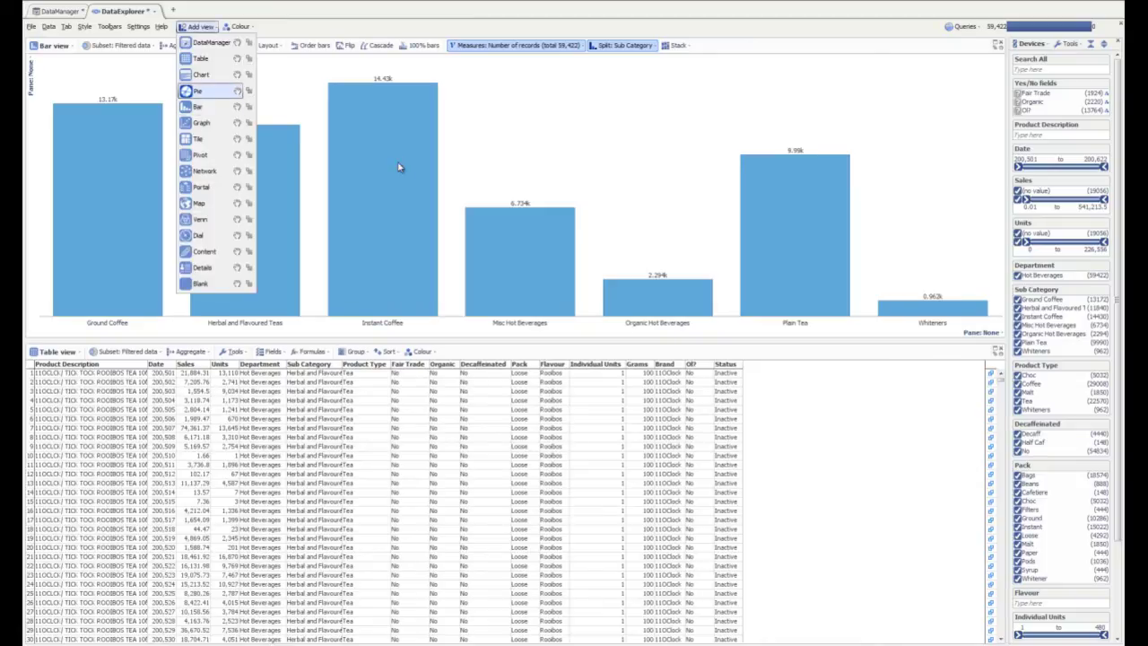
key("Return")
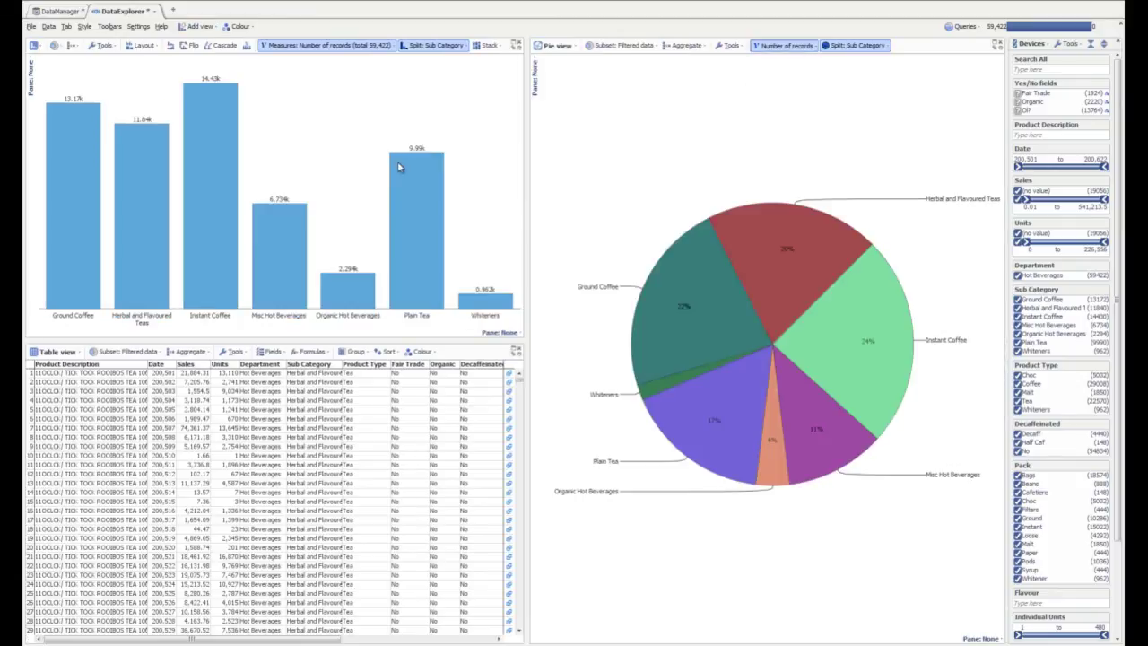
Set the pie view to measure Sales split by Pack, and return to DataManager
key("Down")
key("Down")
key("Down")
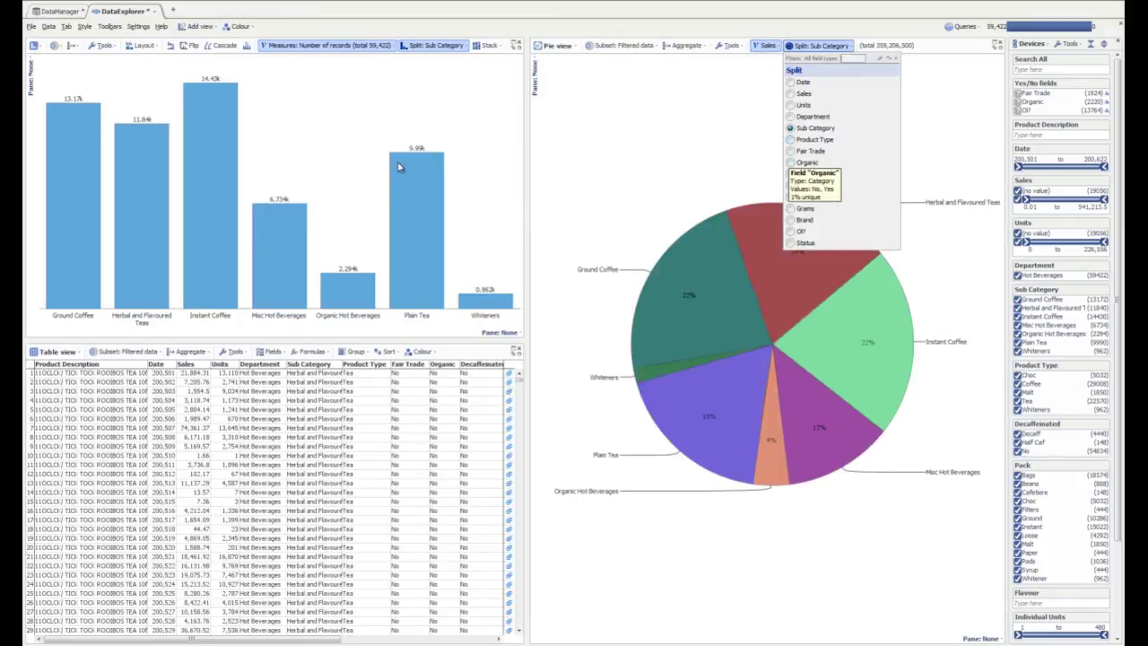
key("Down")
key("Down")
key("Return")
key("ctrl+Tab")
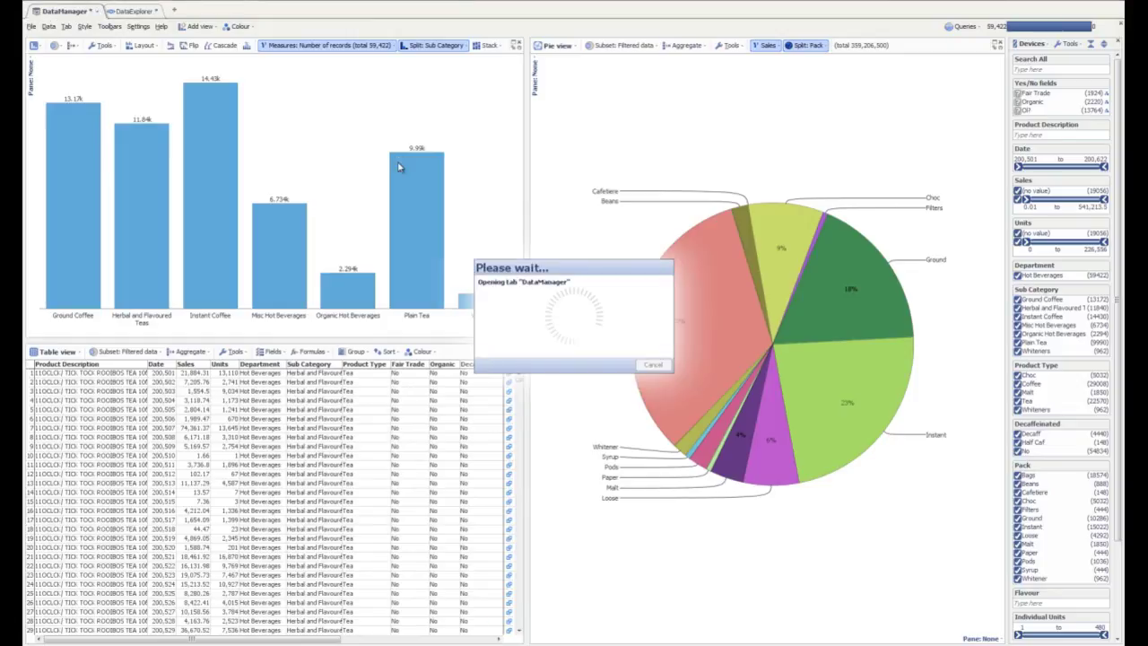